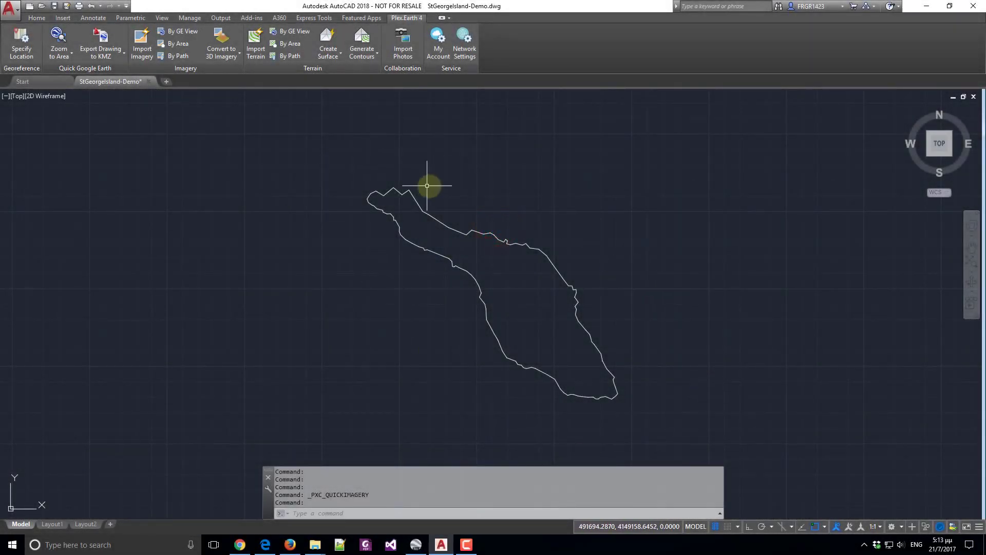
Zoom Google Earth to a window drawn around the island outline.
click(60, 37)
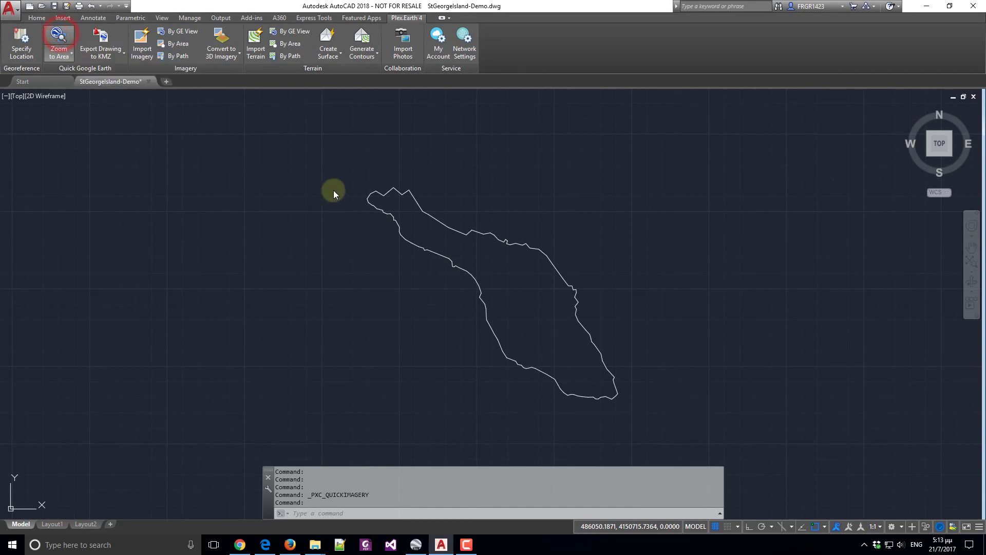
click(324, 144)
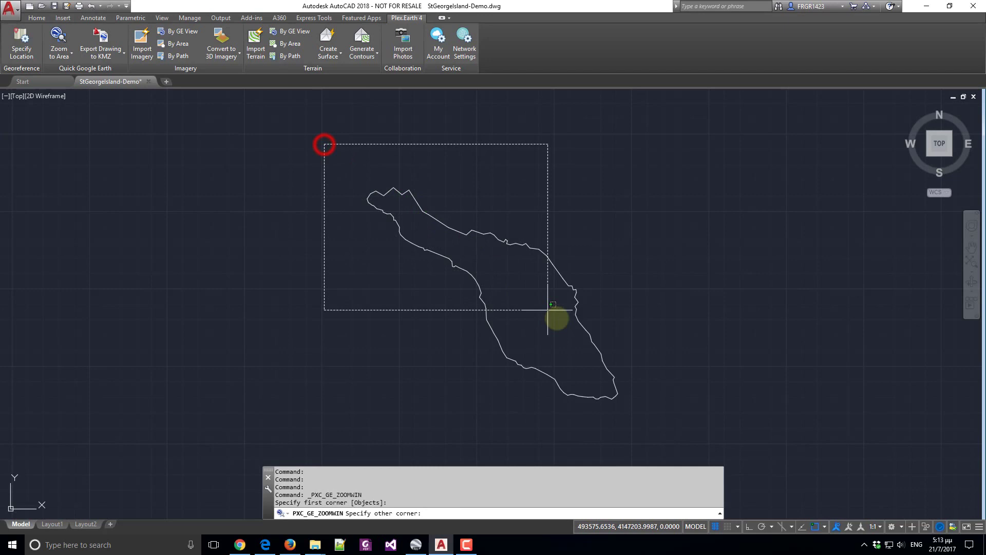
click(673, 433)
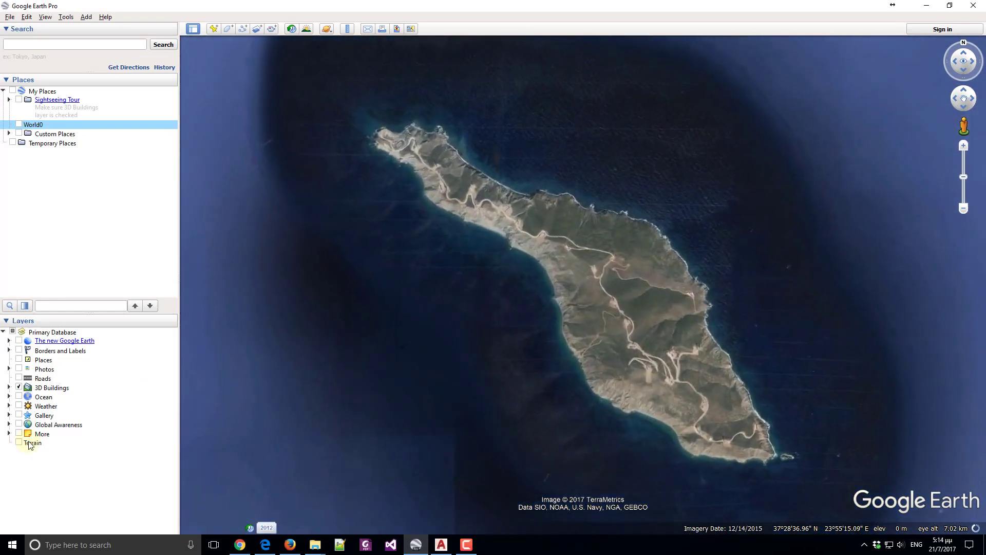
Enable Google Earth's Terrain layer, tilt and orbit around the island's relief, then minimize it.
click(19, 443)
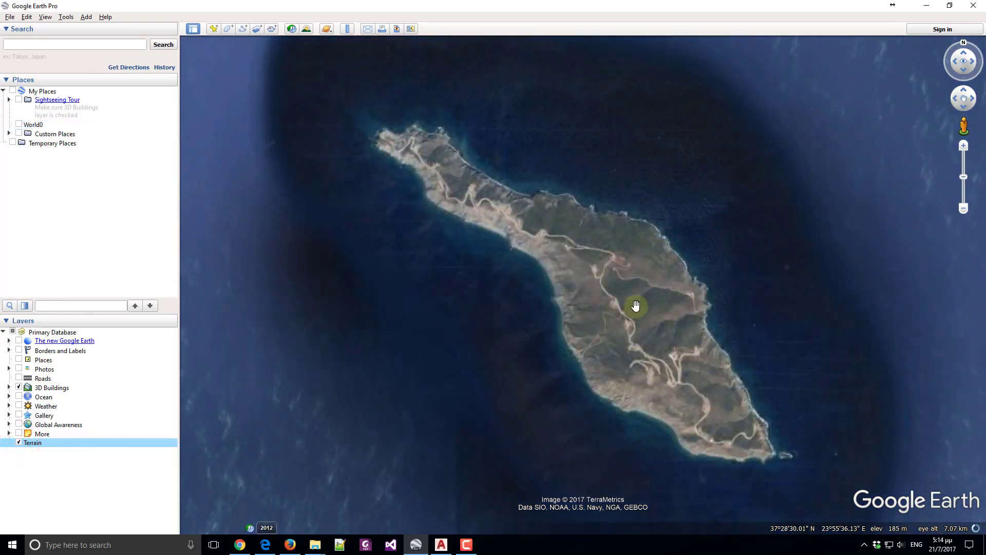
middle_drag(639, 415, 642, 344)
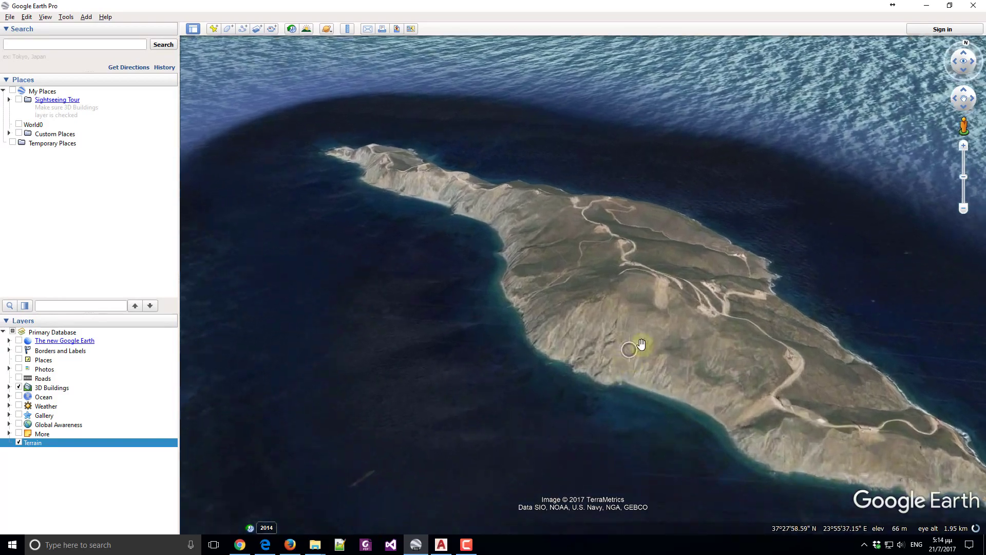
right_drag(642, 344, 457, 312)
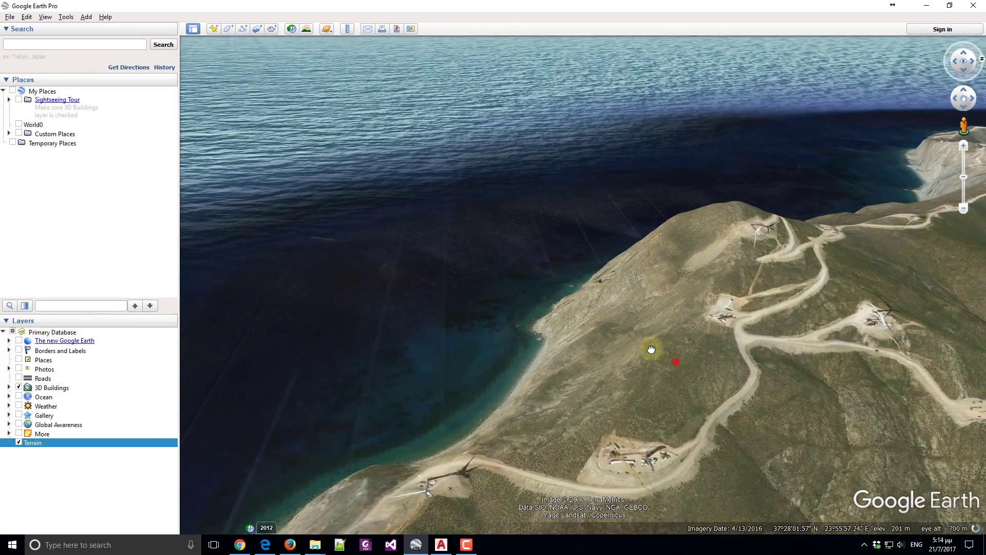
mouse_move(529, 348)
middle_down()
mouse_move(540, 264)
mouse_move(510, 279)
middle_up()
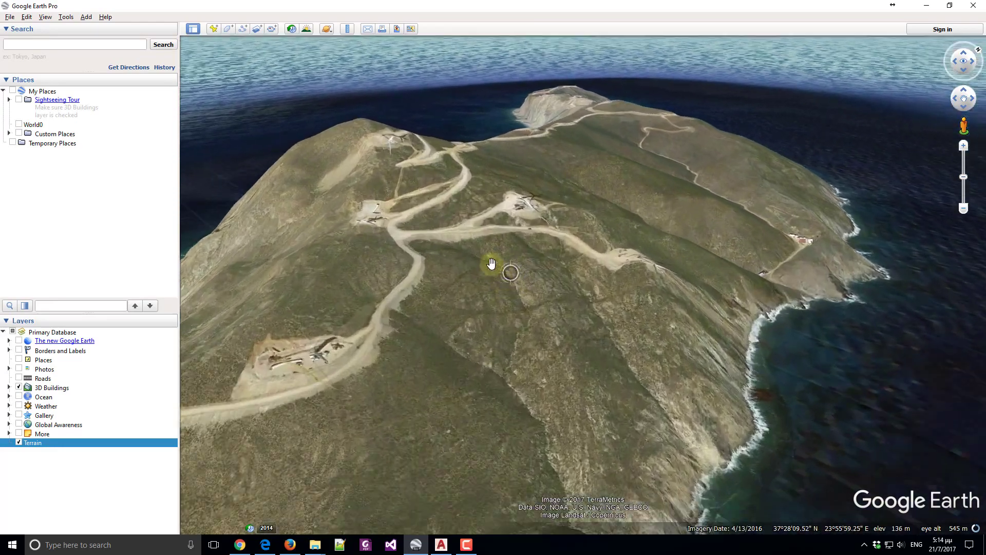
double_click(467, 267)
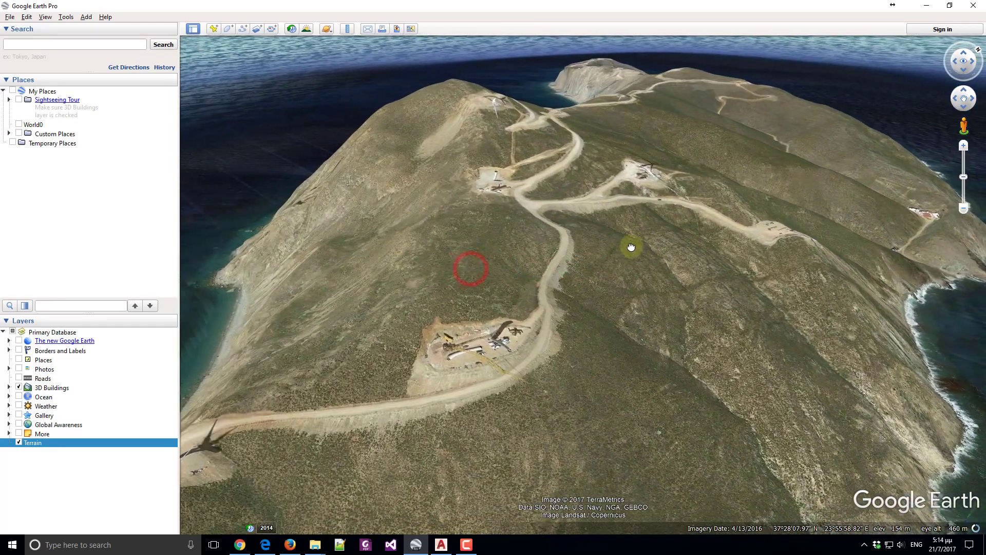
scroll(613, 272, down, 5)
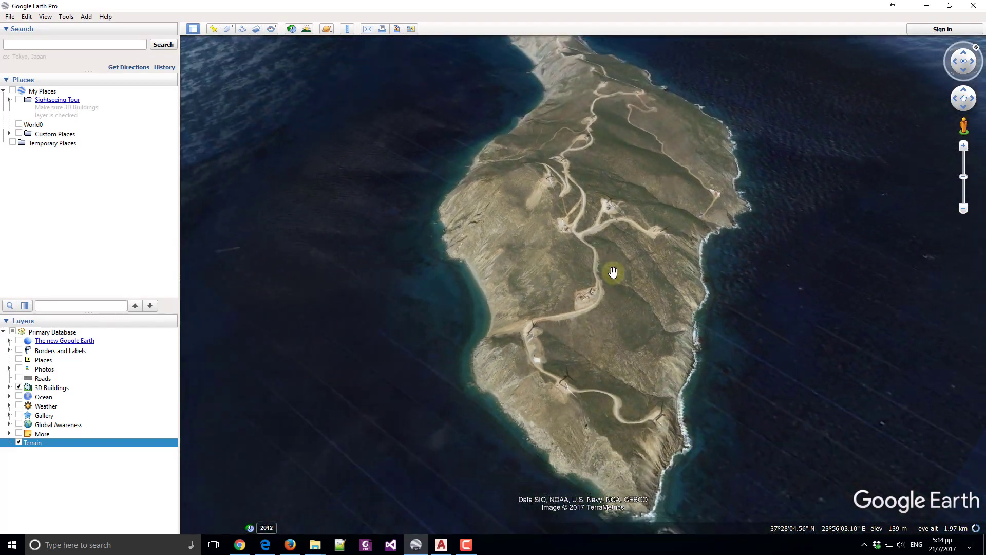
click(933, 6)
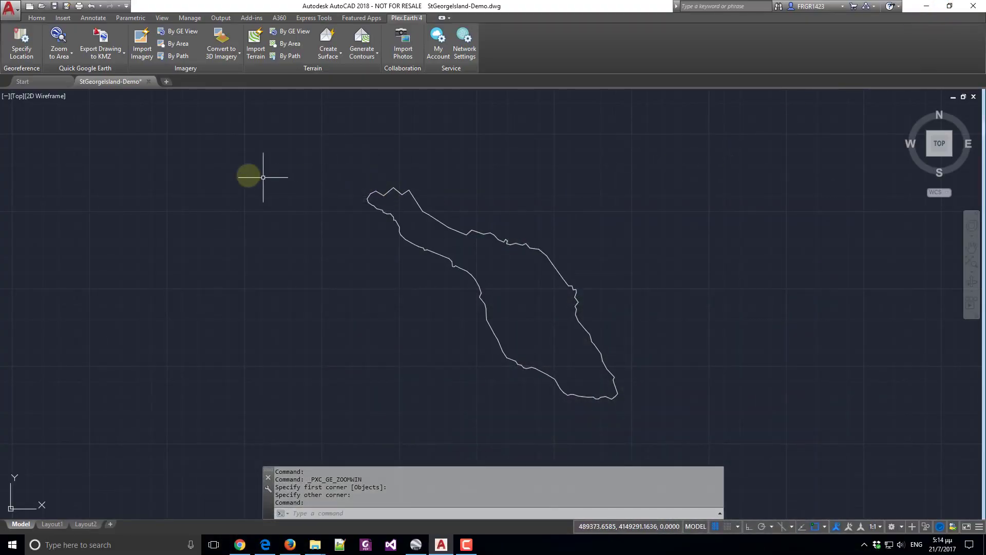
Start a By Area imagery import with a window enclosing the whole island.
click(142, 45)
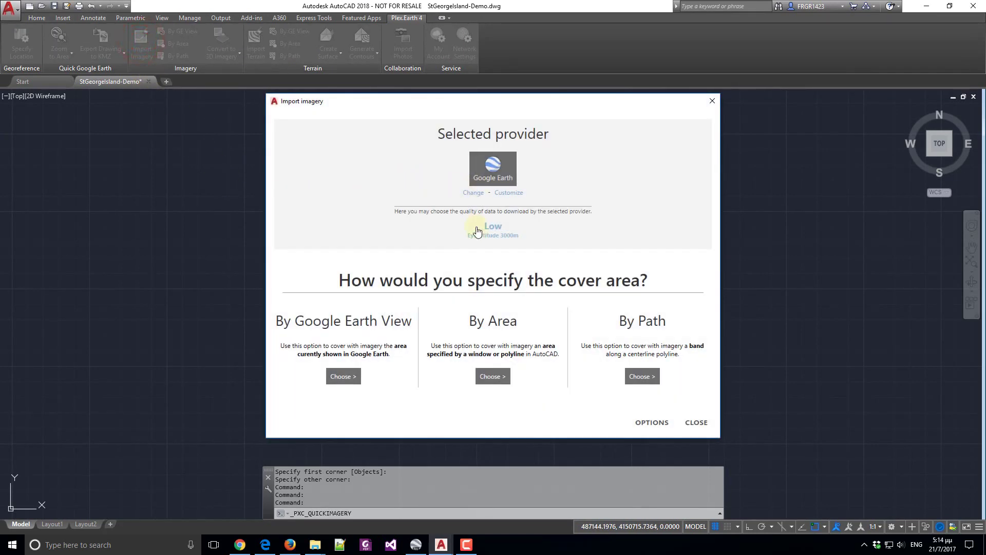
click(496, 377)
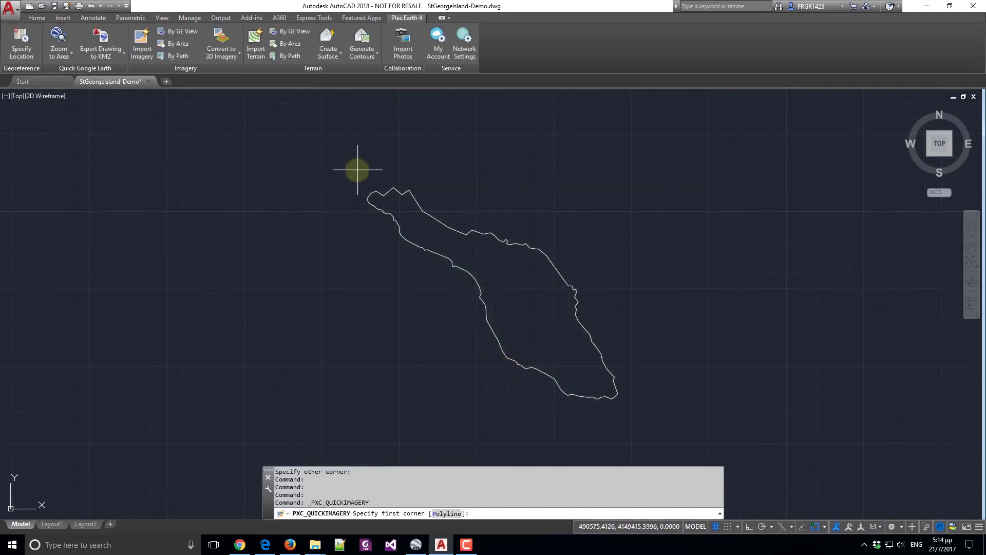
click(359, 167)
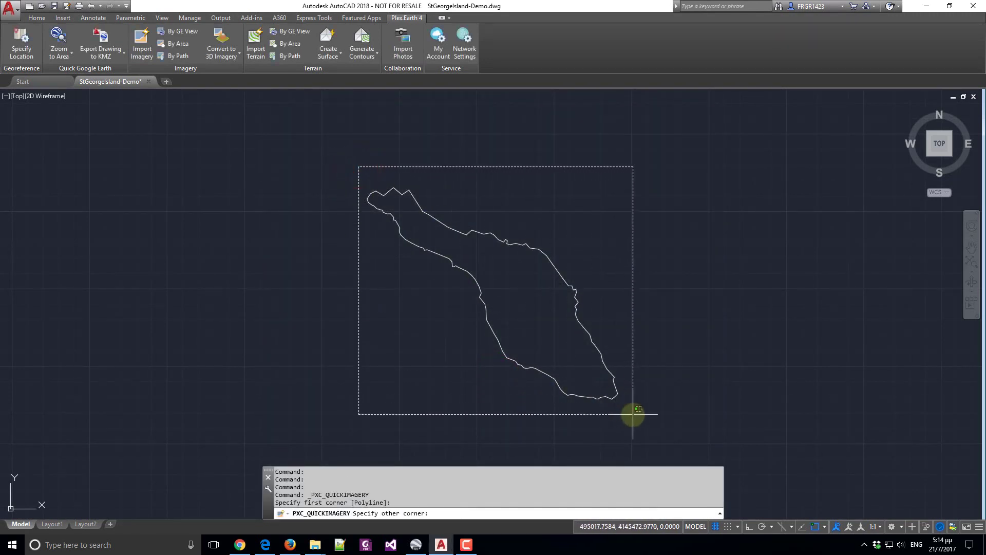
click(633, 415)
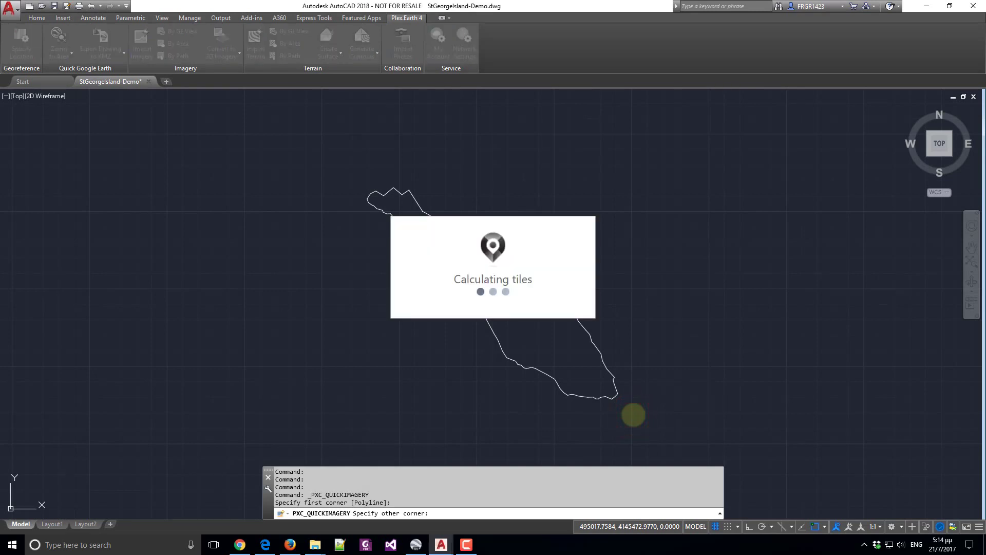
Accept the 6-tile count so the island's satellite imagery downloads into the drawing.
click(531, 301)
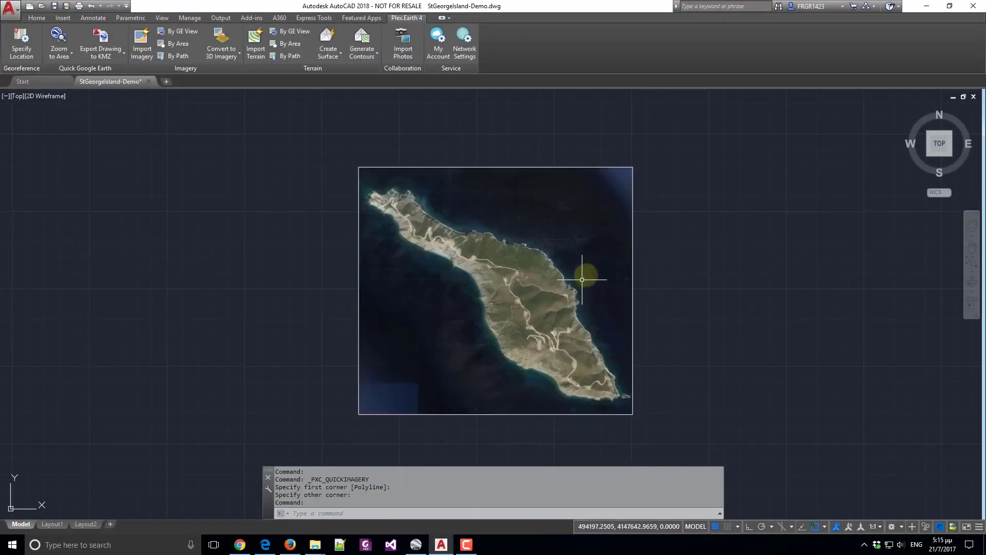
Send the selected satellite image to the back of the draw order.
click(646, 263)
click(616, 243)
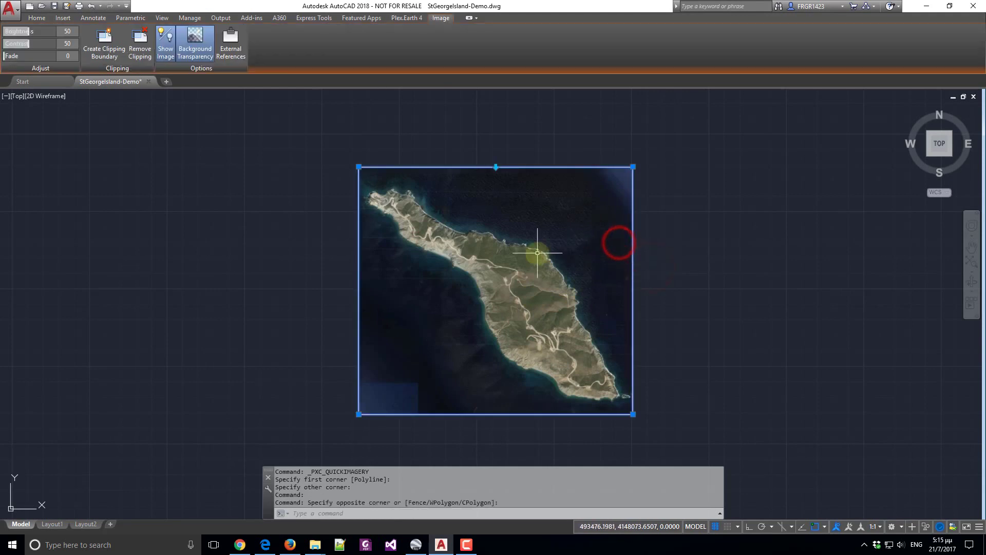
scroll(545, 234, up, 4)
right_click(545, 232)
mouse_move(579, 350)
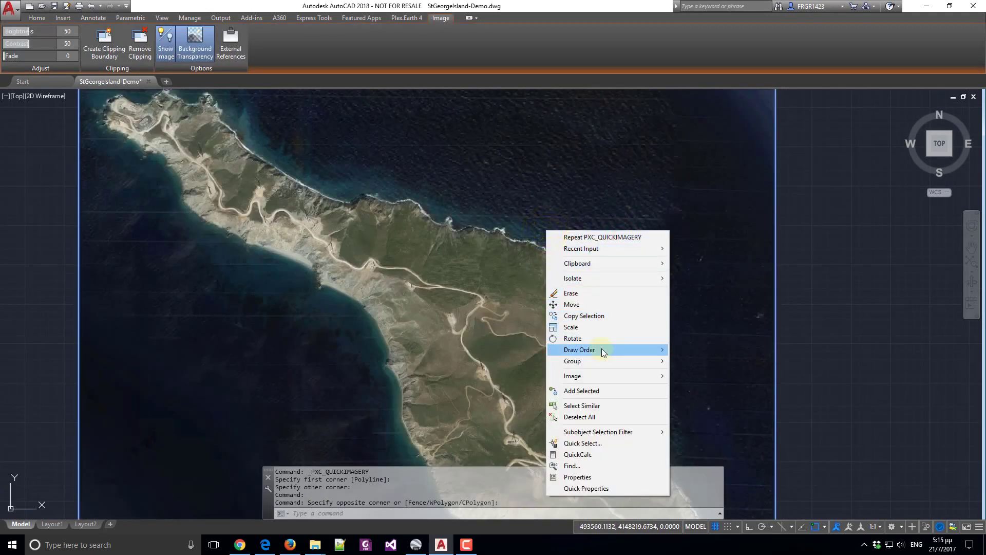
click(705, 361)
Pan and zoom around the island to check the outline traces over the imagery.
scroll(511, 260, up, 2)
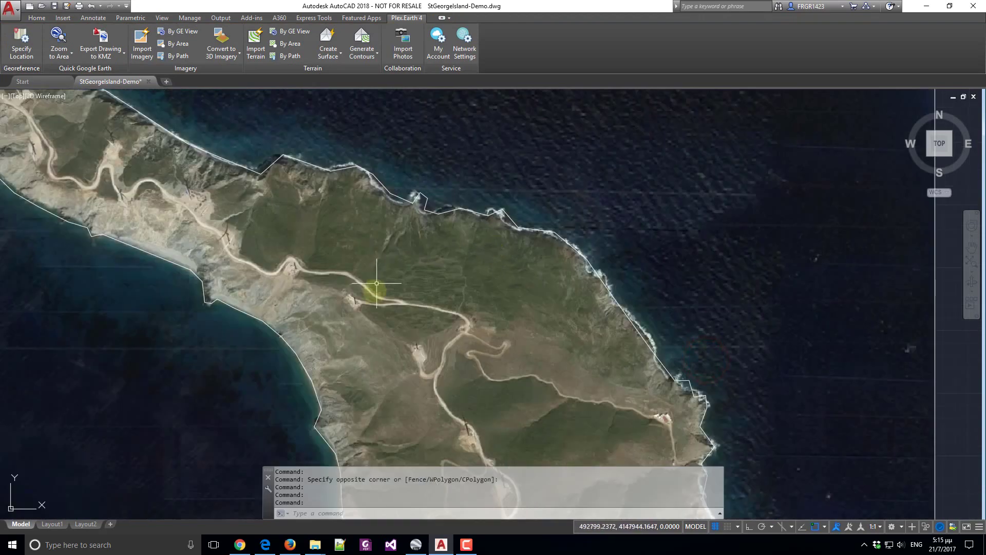
scroll(375, 286, up, 4)
mouse_move(374, 286)
middle_down()
mouse_move(367, 233)
mouse_move(408, 304)
middle_up()
middle_drag(425, 251, 403, 220)
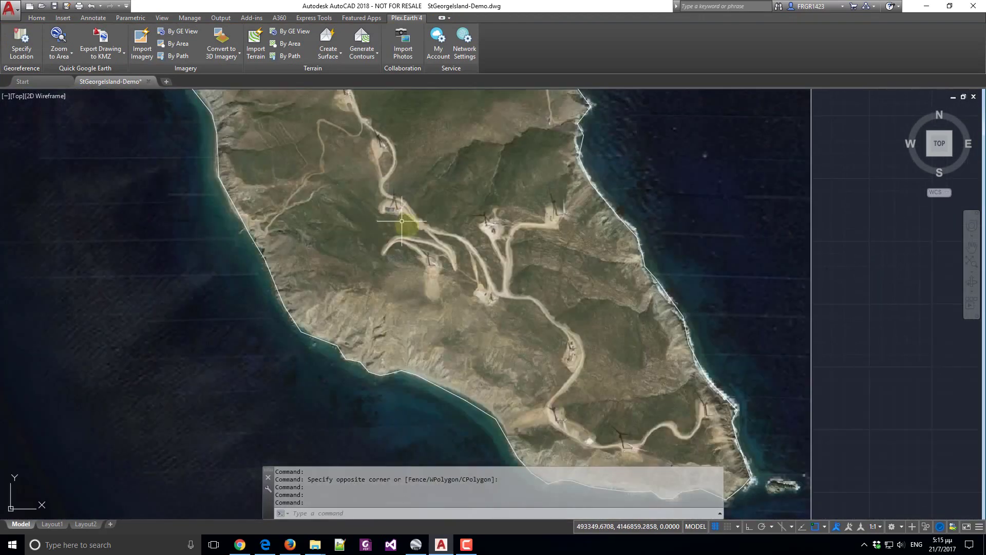
scroll(392, 199, down, 3)
scroll(458, 302, up, 4)
middle_drag(458, 302, 489, 346)
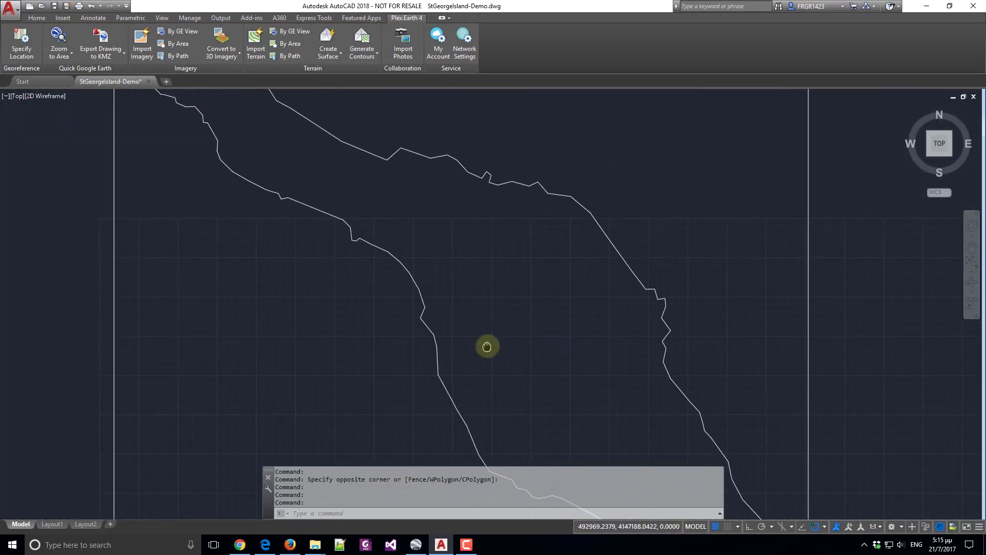
middle_drag(257, 155, 343, 243)
Insert the wind-turbines block beside the hillside road.
text(i)
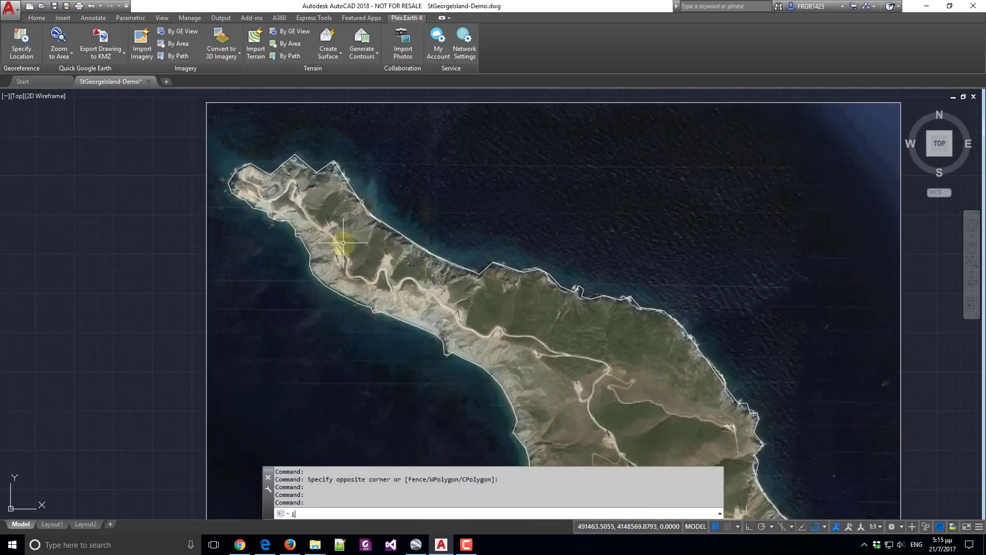
key(Return)
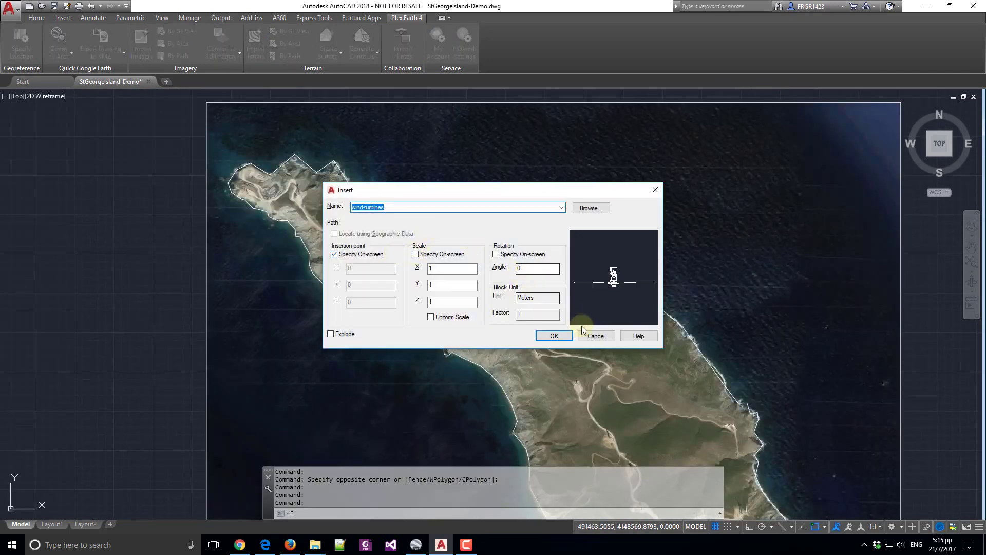
click(554, 336)
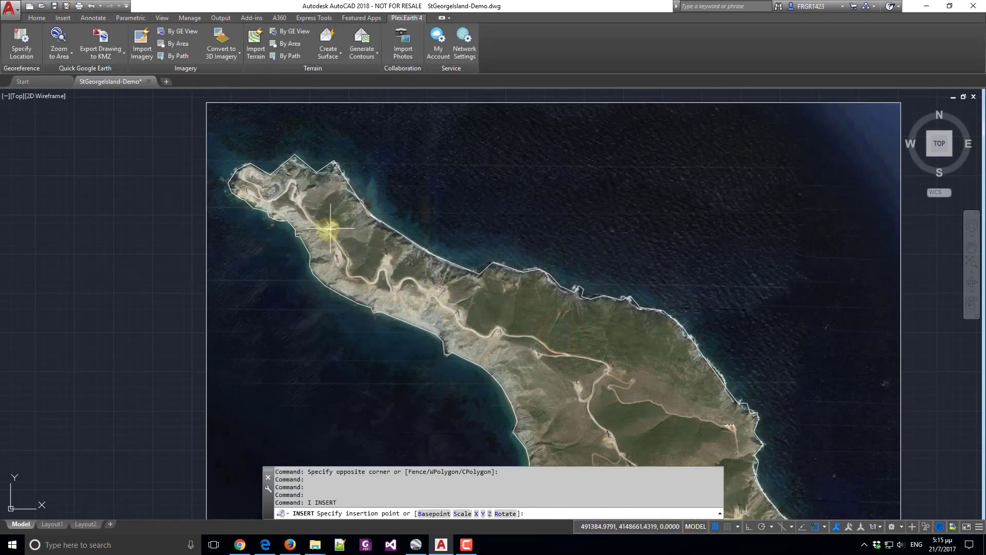
scroll(331, 229, up, 2)
scroll(329, 223, up, 1)
click(330, 219)
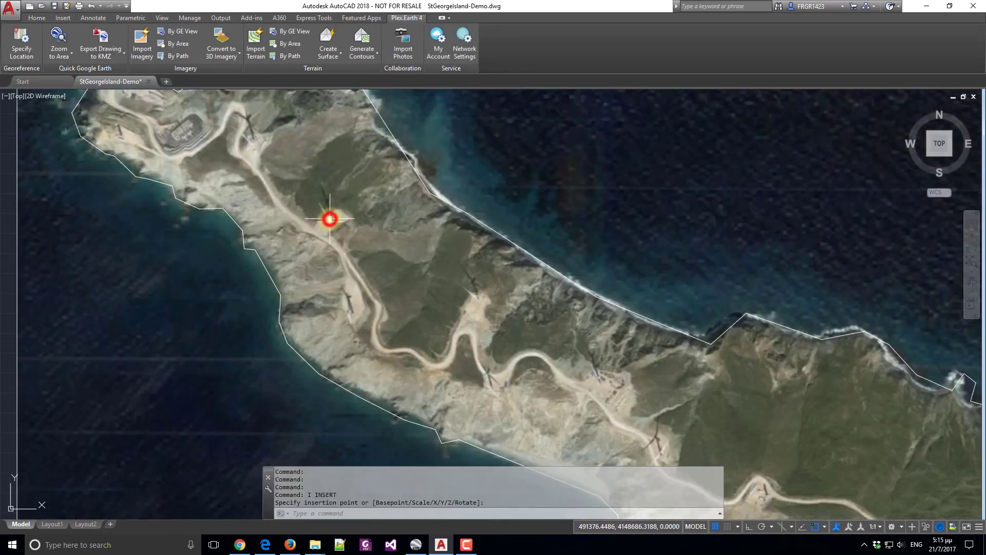
Start a COPY of the placed turbine with its base point at the turbine.
text(copy)
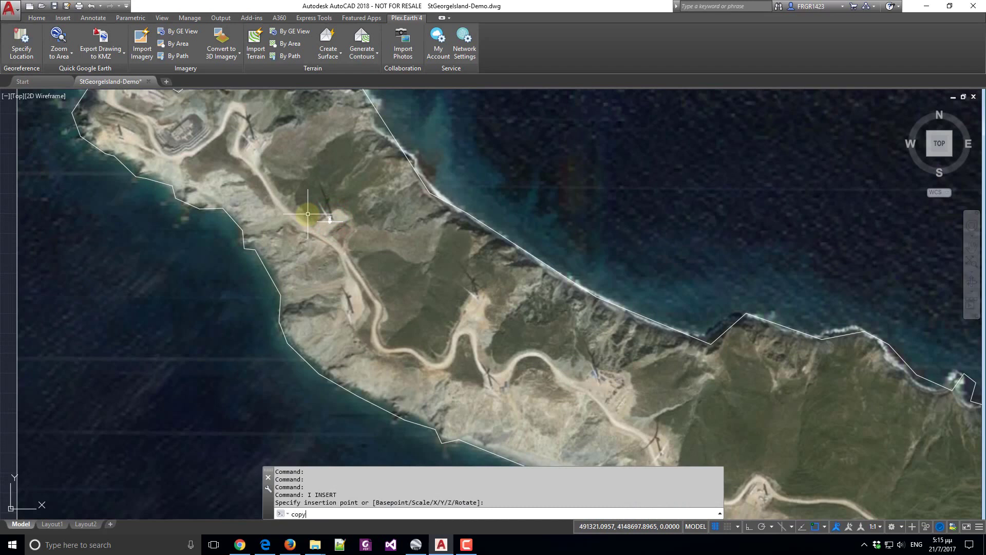
key(Return)
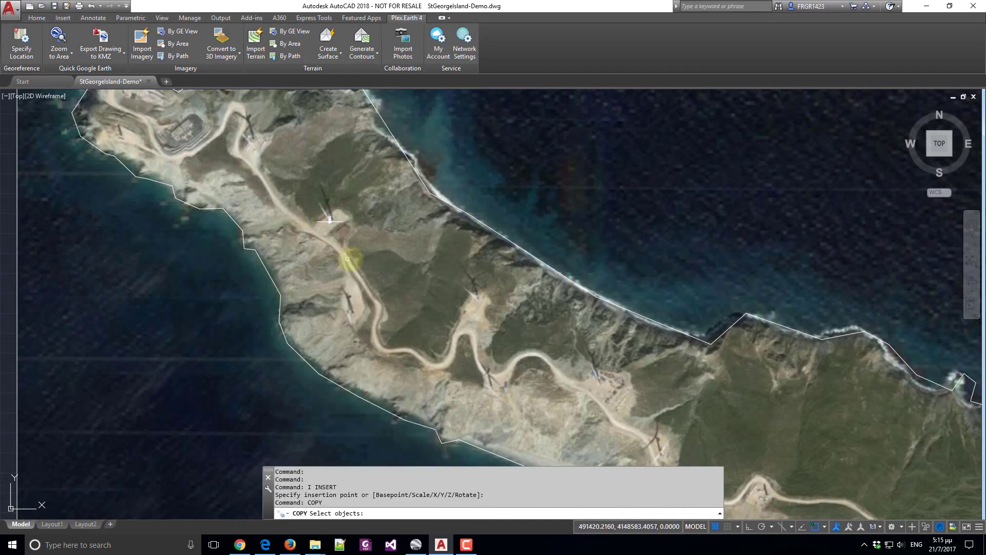
click(347, 258)
click(308, 200)
key(Return)
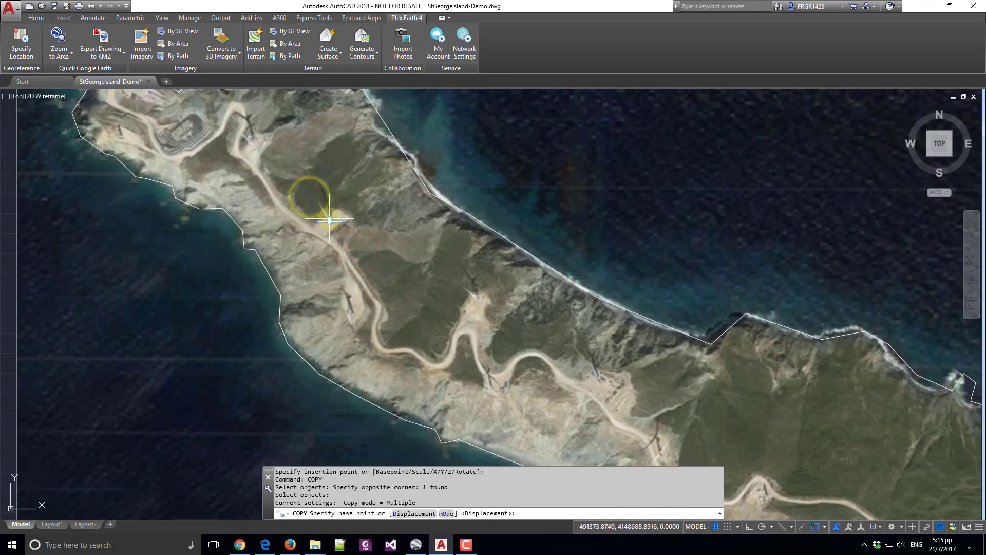
click(330, 220)
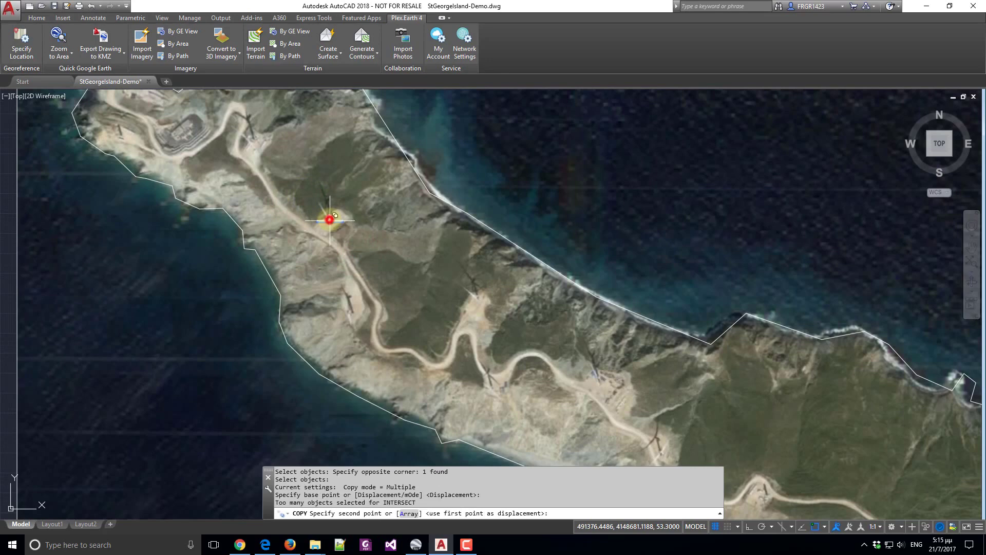
Place turbine copies on the sites along the first stretch of the island.
click(352, 310)
click(479, 297)
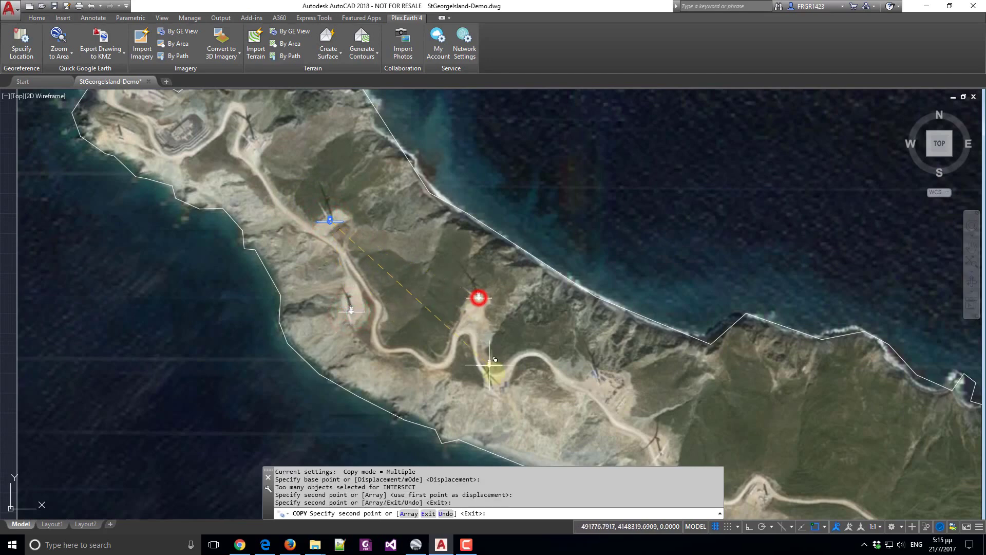
click(490, 389)
middle_drag(547, 405, 351, 244)
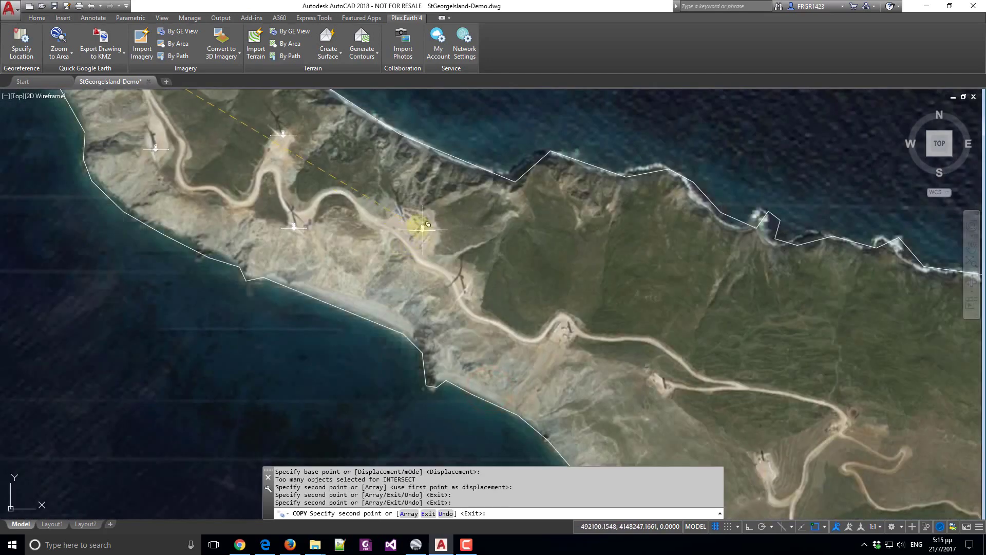
click(405, 218)
click(465, 294)
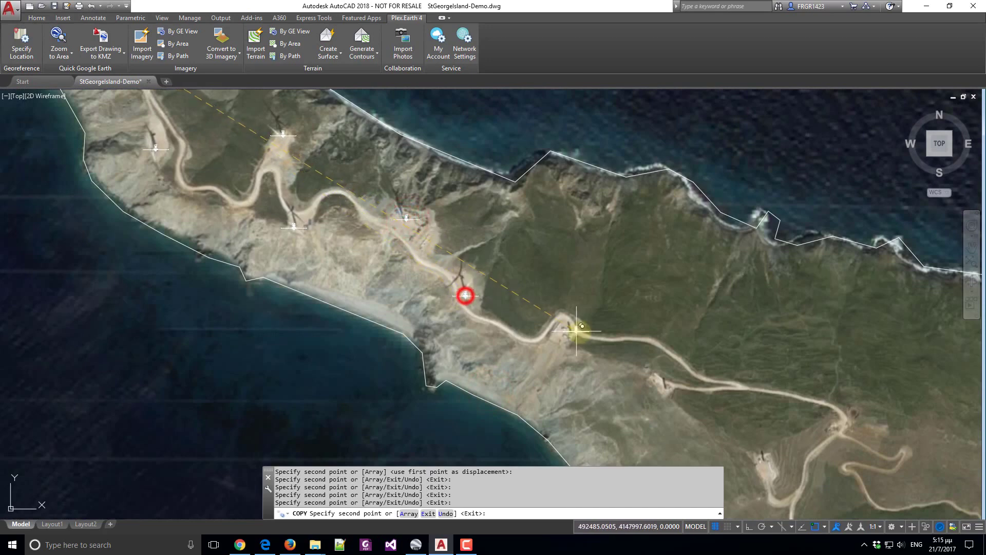
middle_drag(569, 328, 381, 225)
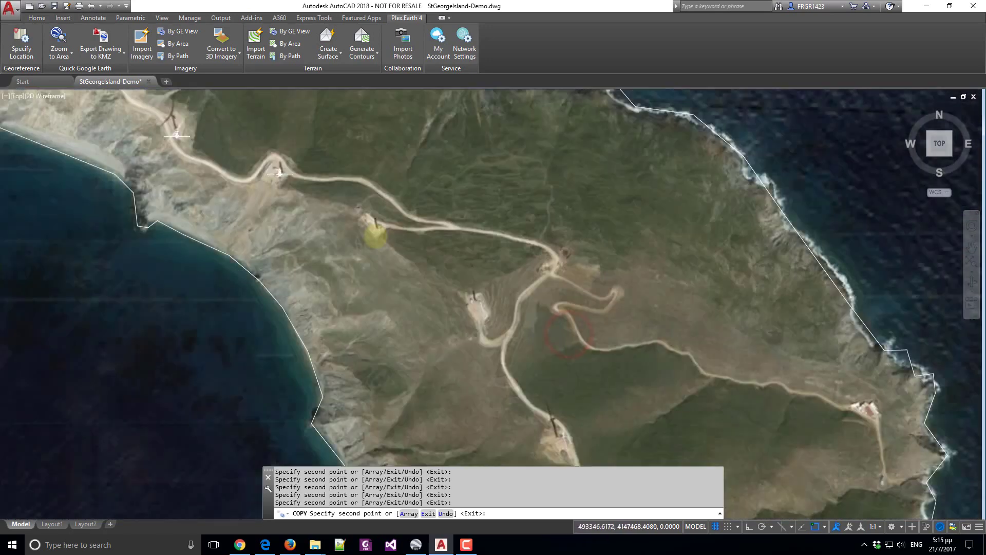
click(377, 230)
click(474, 302)
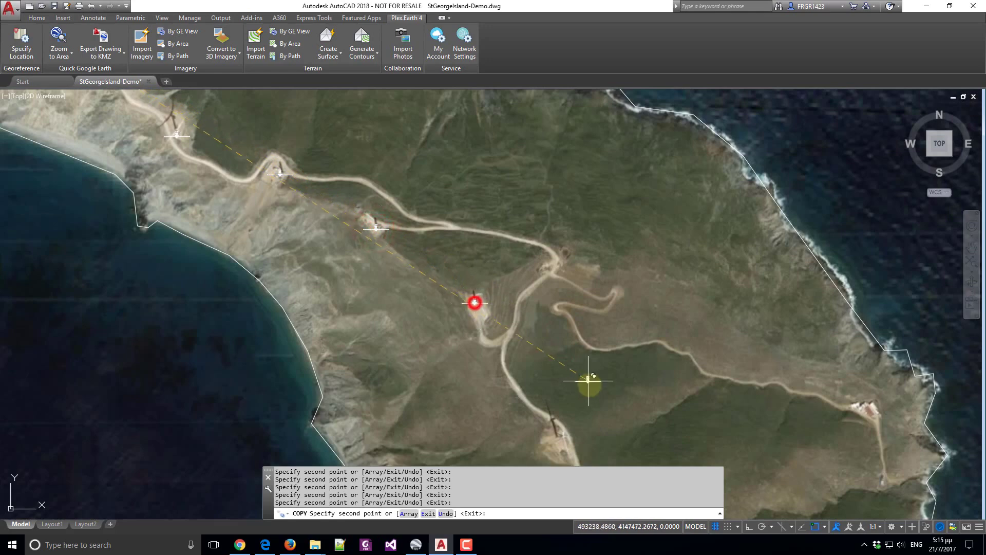
middle_drag(549, 337, 443, 206)
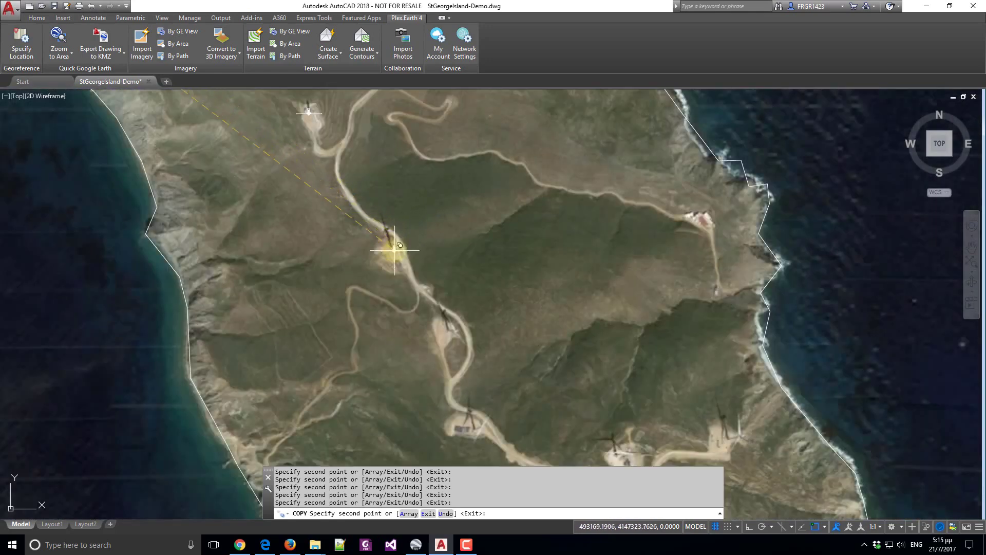
click(448, 331)
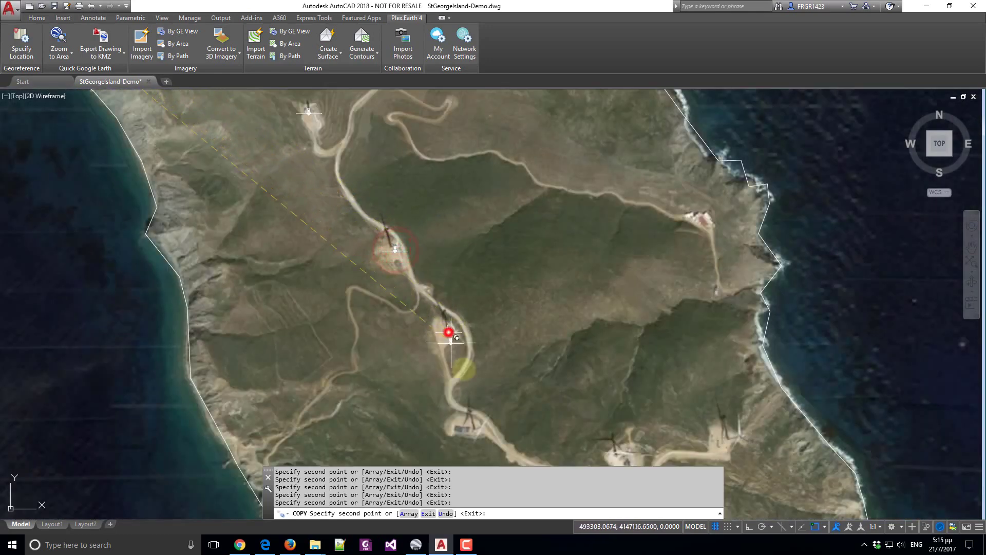
click(468, 431)
Place the remaining turbine copies down to the island's southern end.
mouse_move(518, 408)
middle_down()
mouse_move(372, 200)
mouse_move(395, 222)
middle_up()
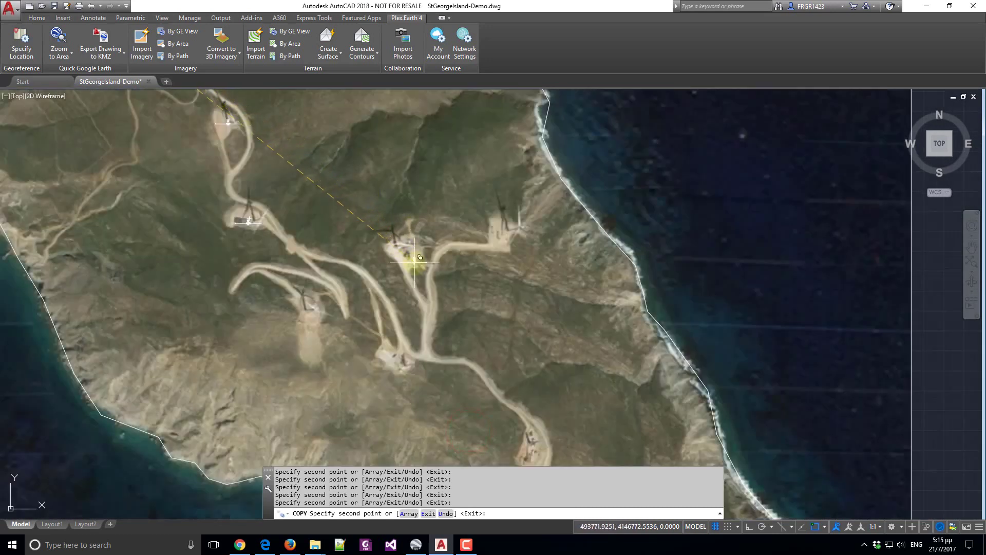
click(395, 247)
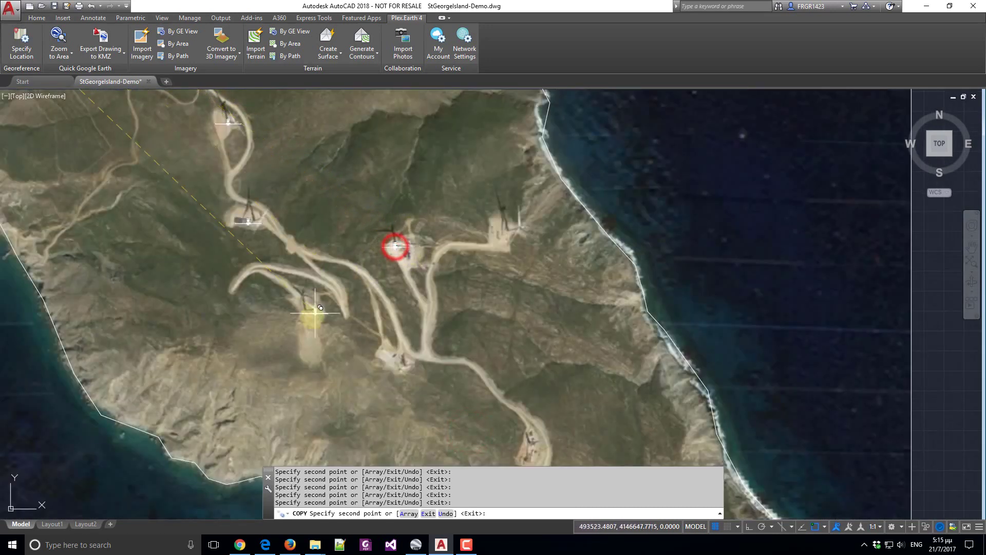
click(307, 311)
click(405, 365)
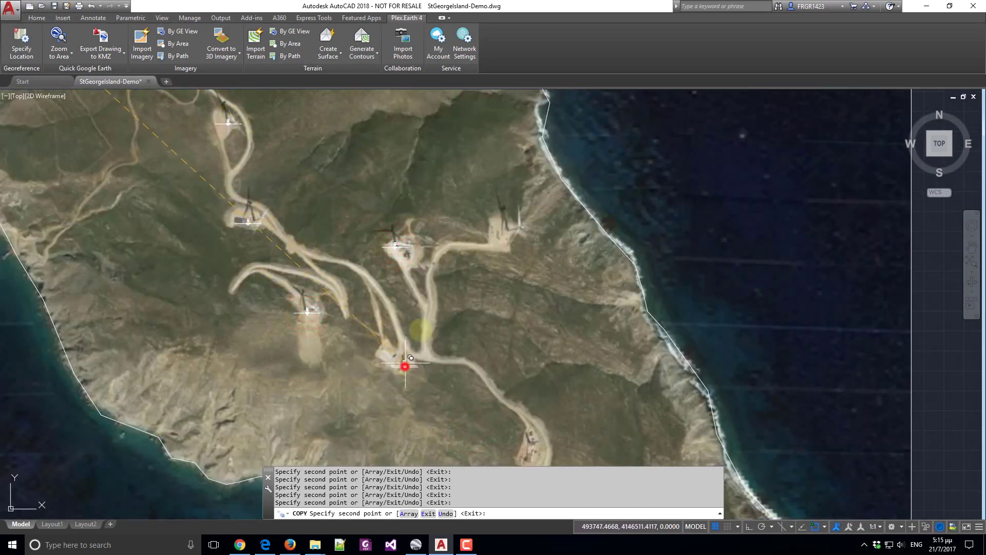
click(501, 238)
middle_drag(546, 379, 408, 173)
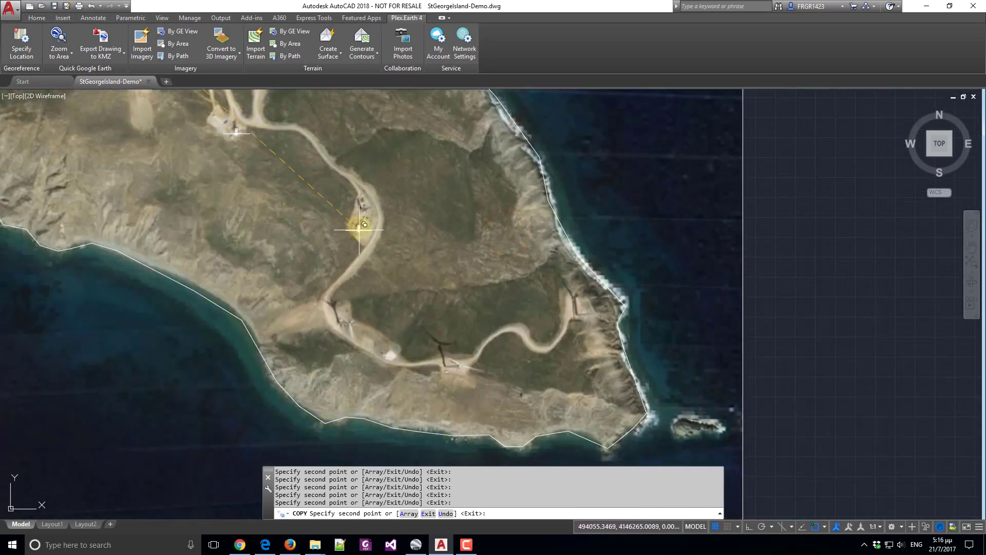
click(336, 325)
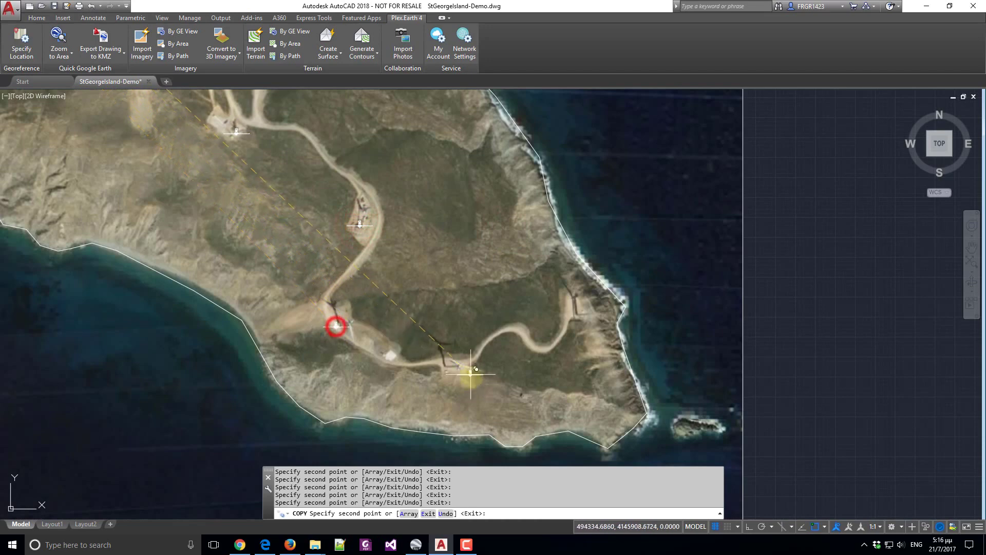
click(578, 315)
scroll(578, 316, down, 3)
middle_drag(435, 177, 282, 204)
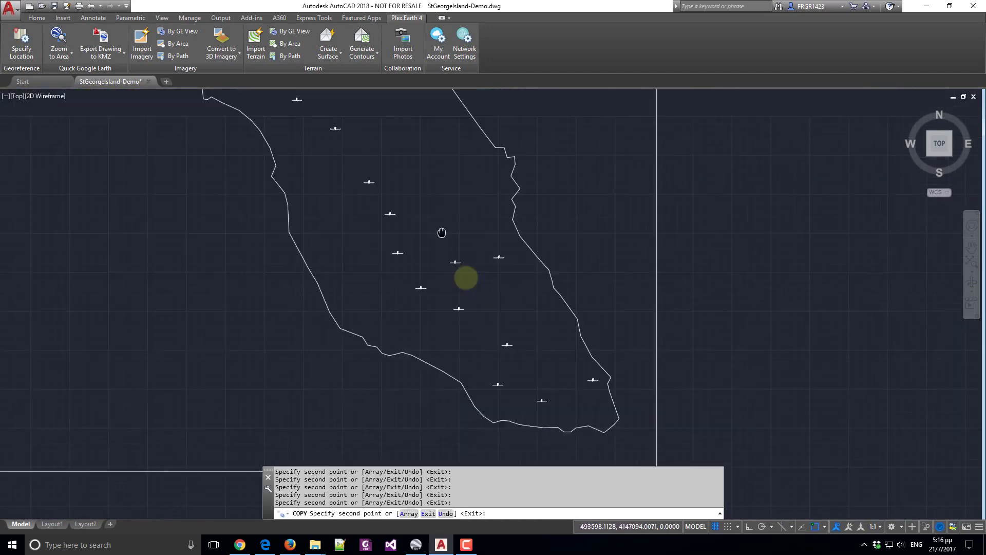
scroll(281, 205, up, 2)
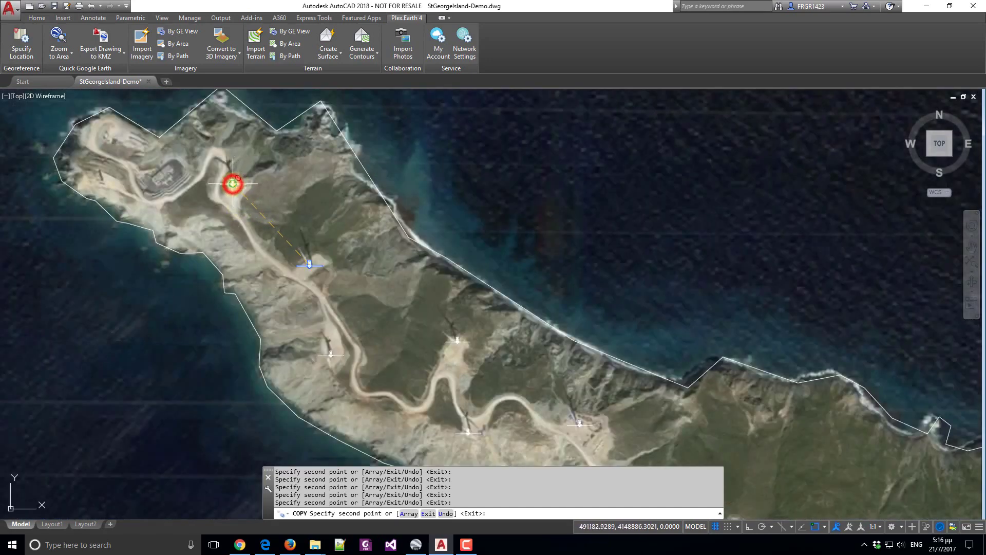
End copying, switch to SW Isometric and orbit to frame the whole island in 3D.
key(Escape)
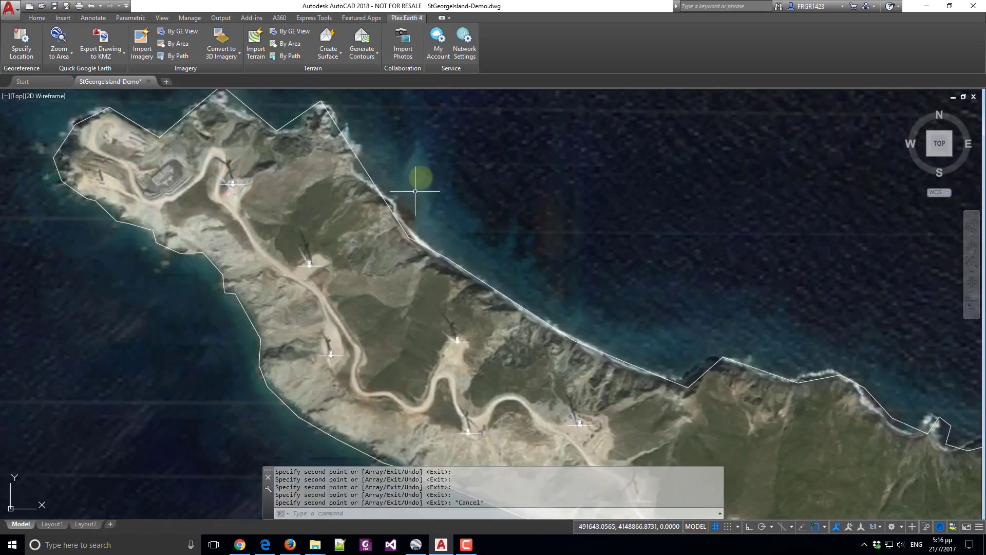
scroll(434, 150, down, 3)
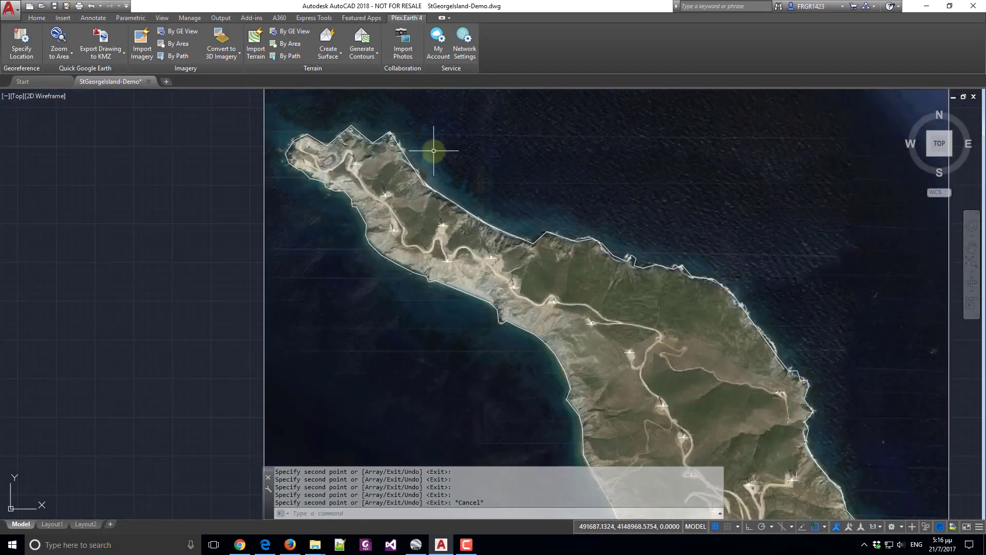
click(930, 156)
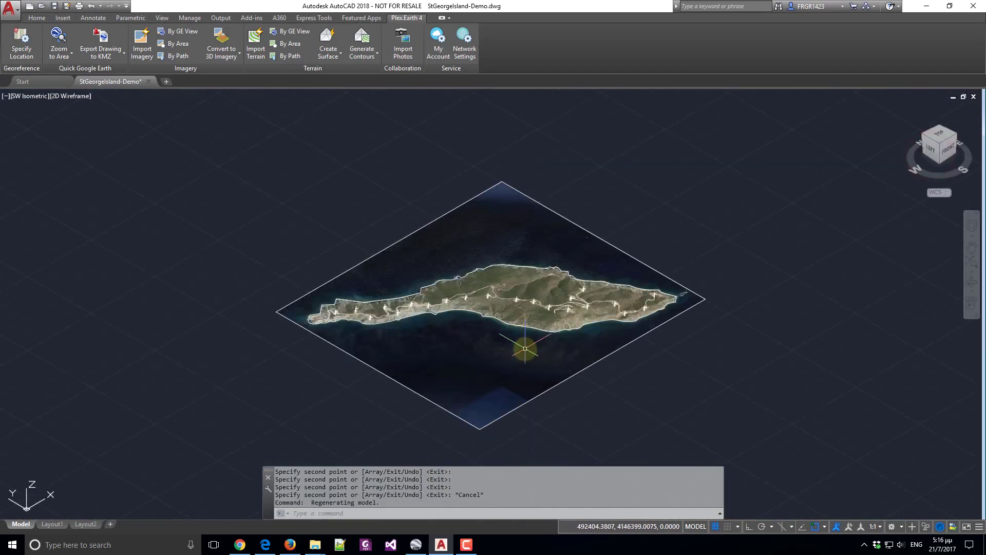
scroll(525, 348, up, 3)
scroll(511, 337, up, 2)
mouse_move(511, 315)
shift+middle_down()
mouse_move(490, 272)
mouse_move(436, 280)
mouse_move(438, 266)
mouse_move(469, 282)
shift+middle_up()
scroll(467, 280, down, 5)
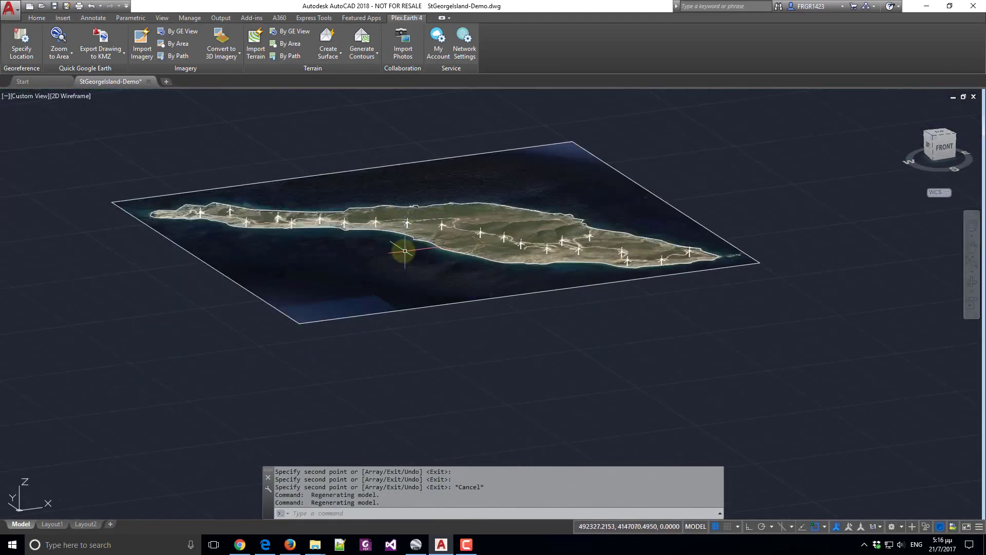
middle_drag(367, 239, 375, 268)
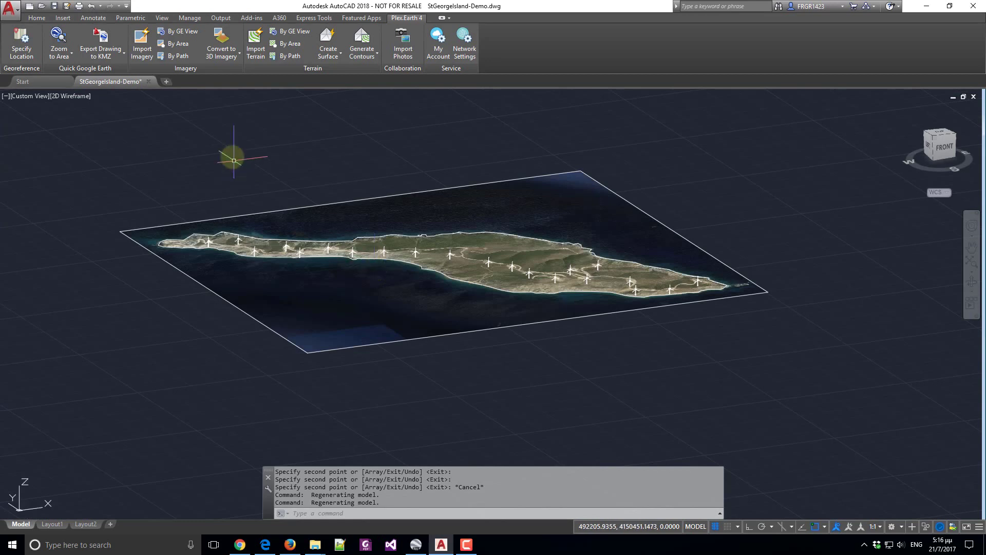
Convert the island image to 3D terrain with Auto grid spacing (2907 points), shown Realistic.
click(223, 36)
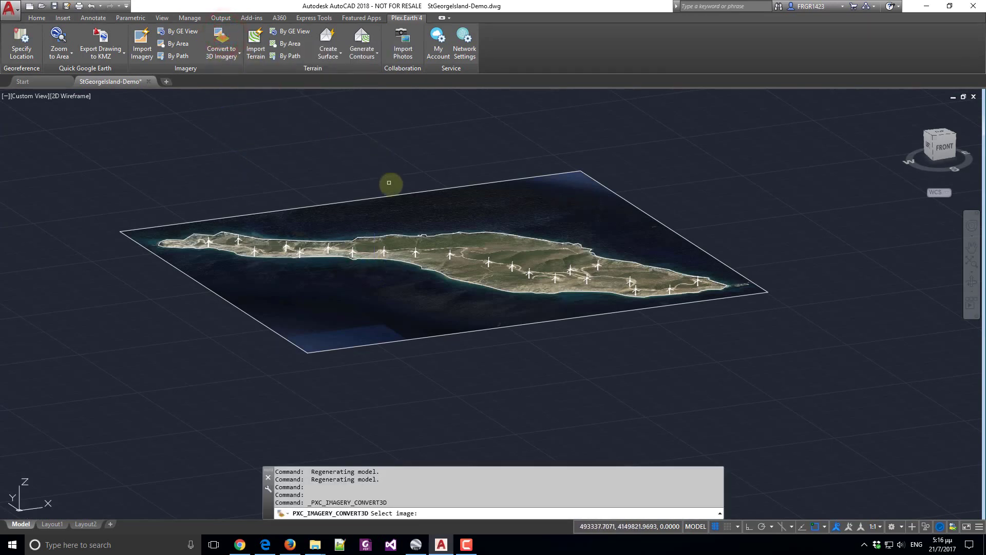
scroll(399, 188, up, 2)
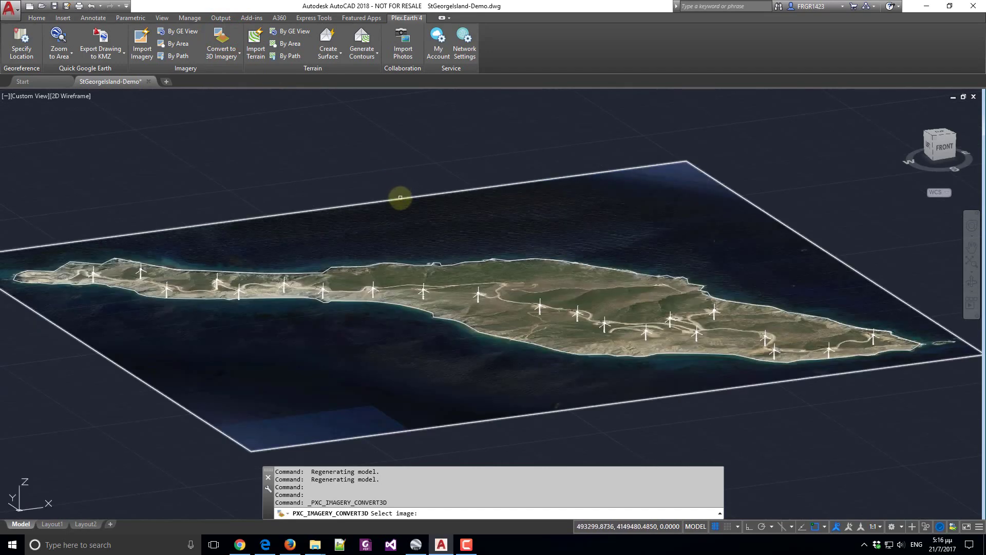
scroll(400, 197, down, 2)
click(401, 197)
right_click(374, 172)
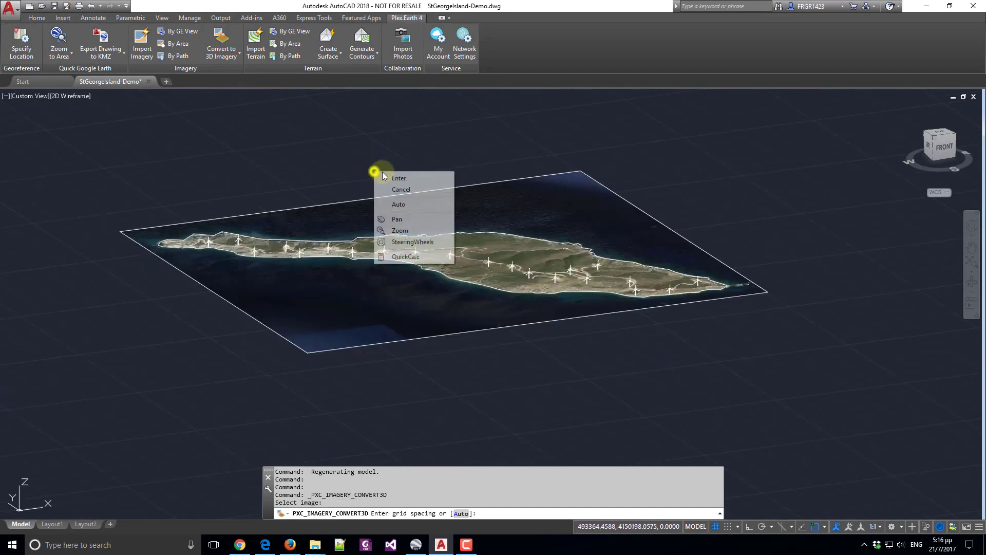
click(423, 204)
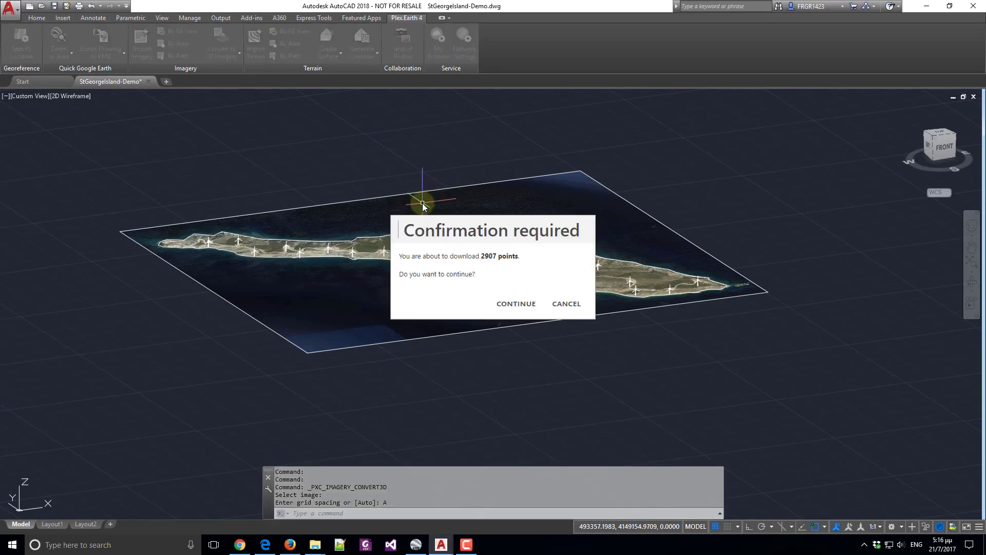
click(498, 302)
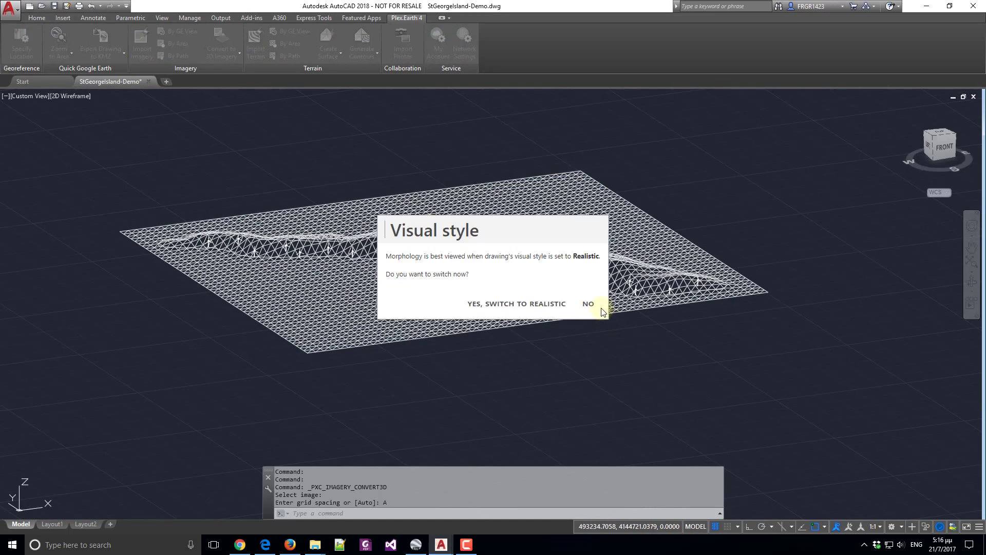
click(536, 308)
Orbit the draped terrain to a low side view, then switch to 2D Wireframe.
scroll(586, 312, up, 4)
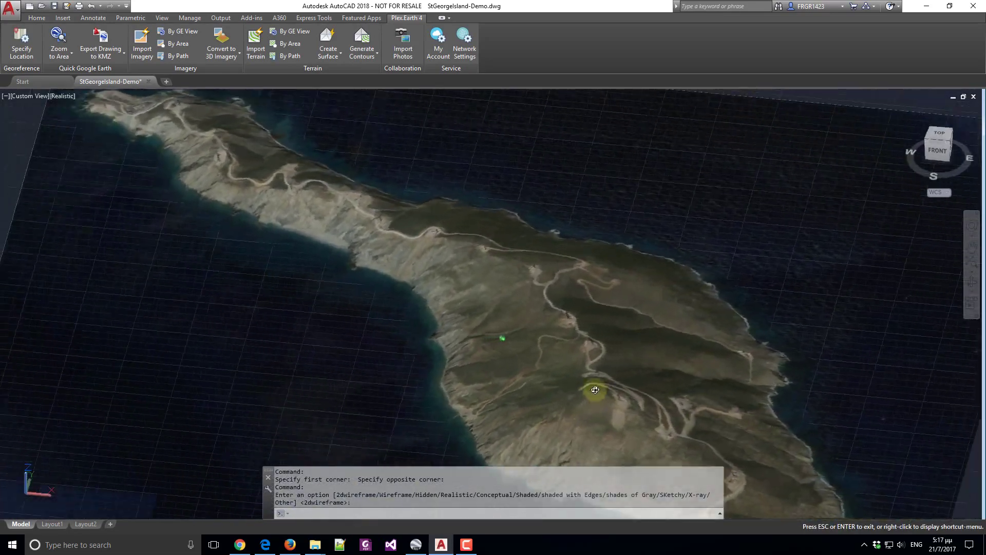
mouse_move(595, 390)
mouse_down()
mouse_move(461, 340)
mouse_move(474, 359)
mouse_move(548, 365)
mouse_move(610, 348)
mouse_up()
key(Escape)
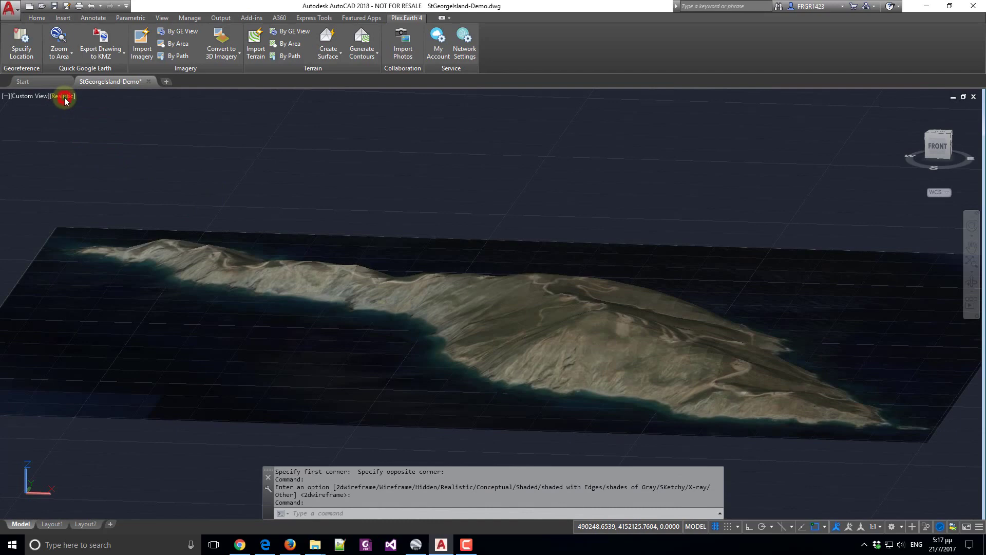
click(63, 96)
click(90, 122)
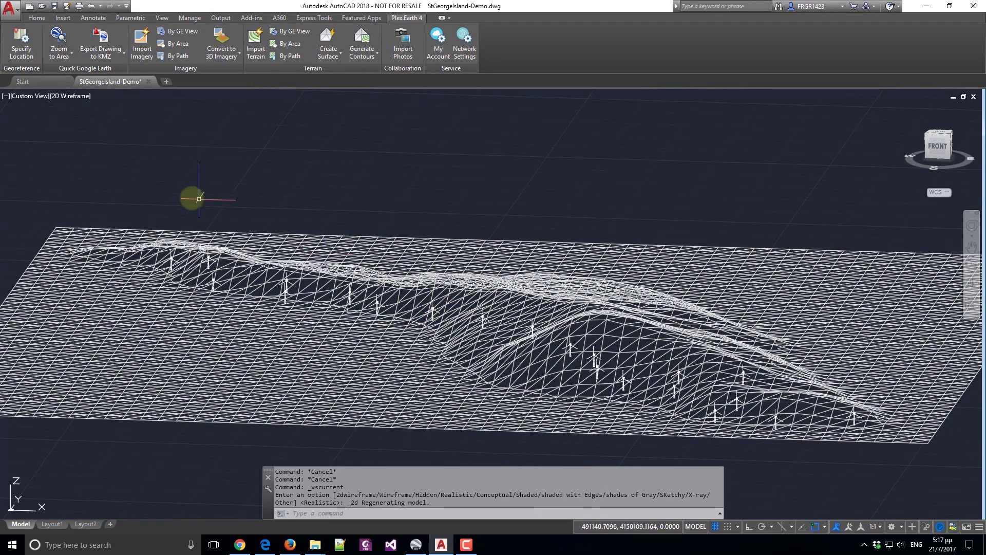
Snap the selected wind turbines onto the terrain surface, anchored at their bottom.
click(146, 177)
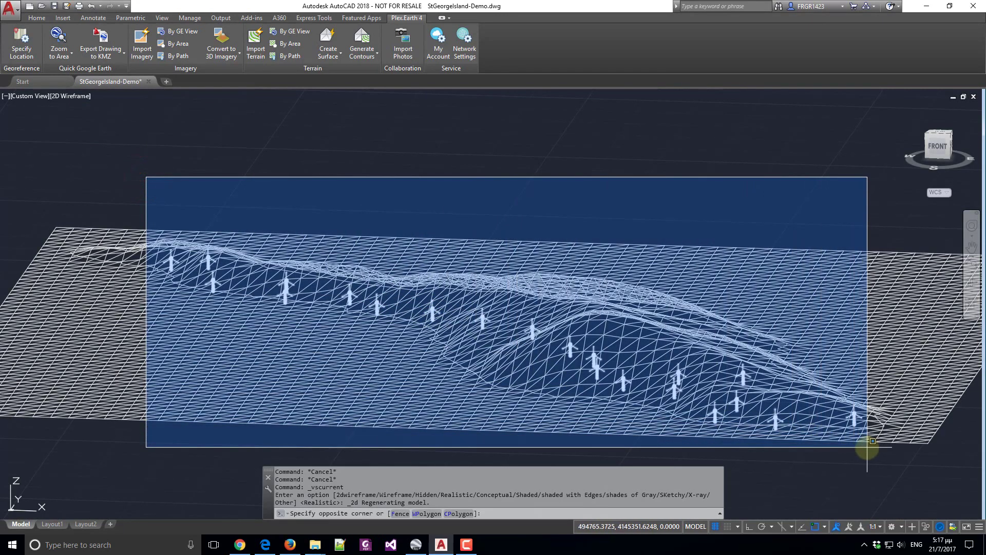
click(865, 444)
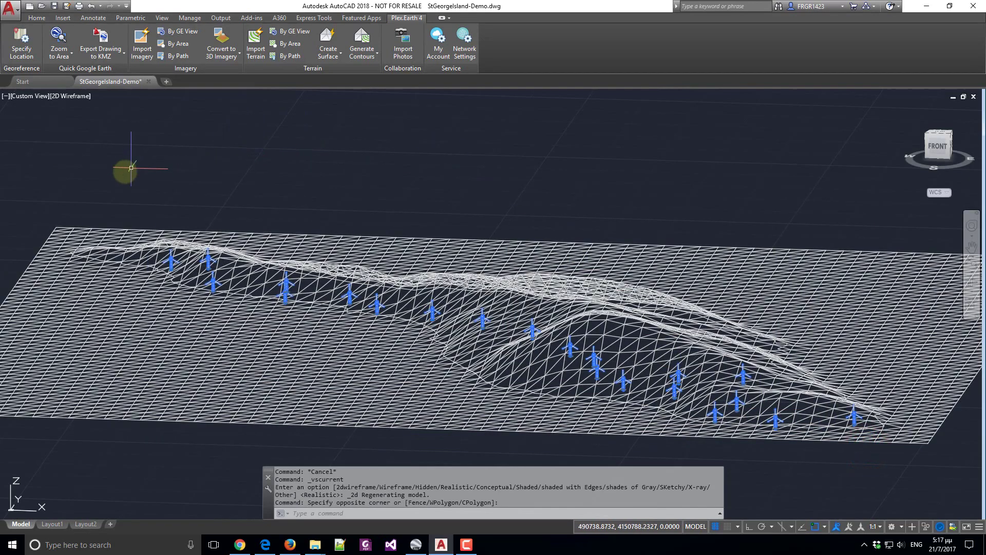
click(106, 180)
click(238, 363)
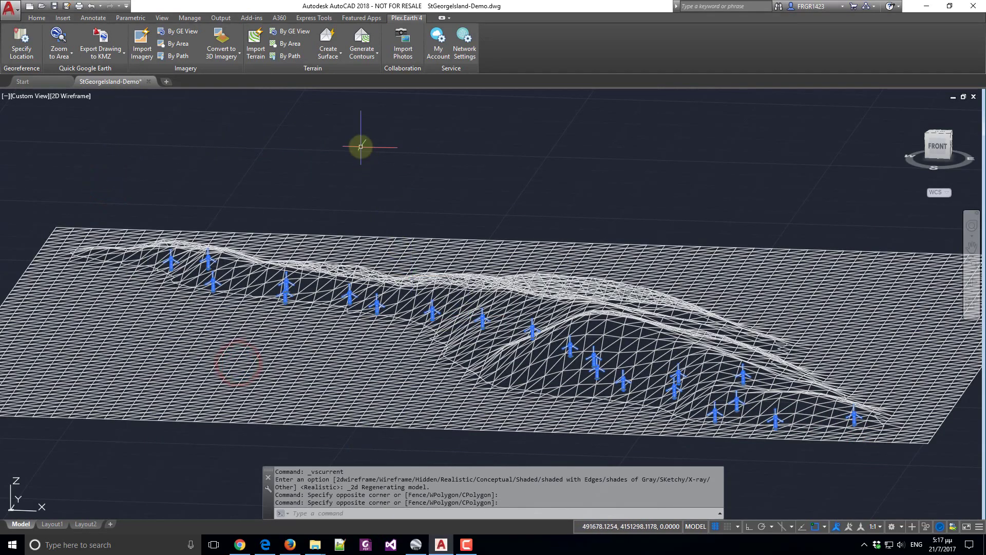
click(367, 58)
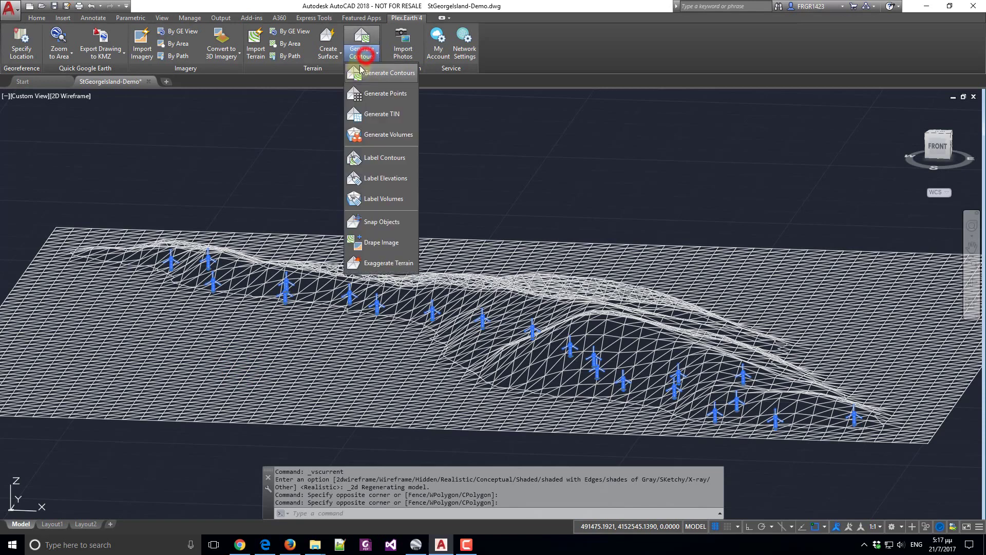
click(384, 225)
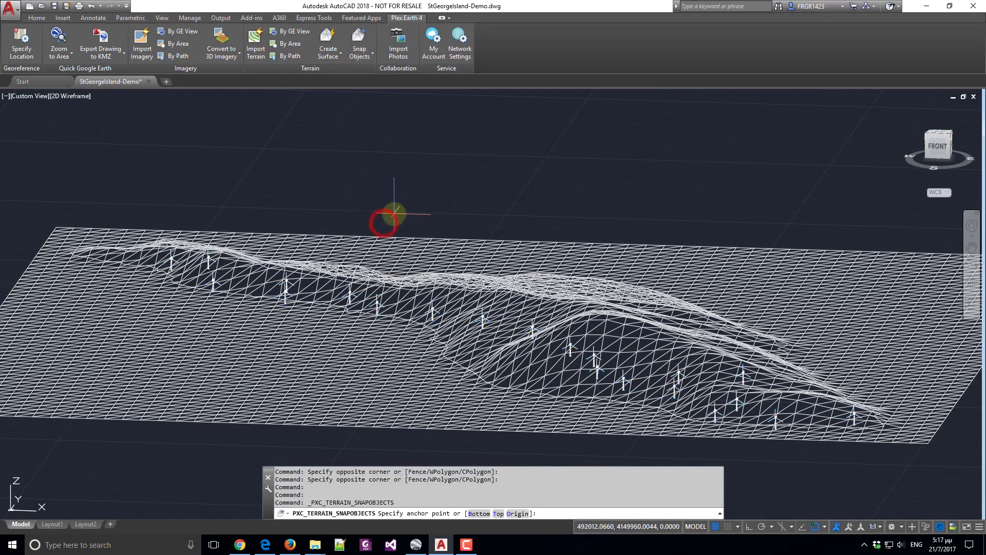
right_click(373, 201)
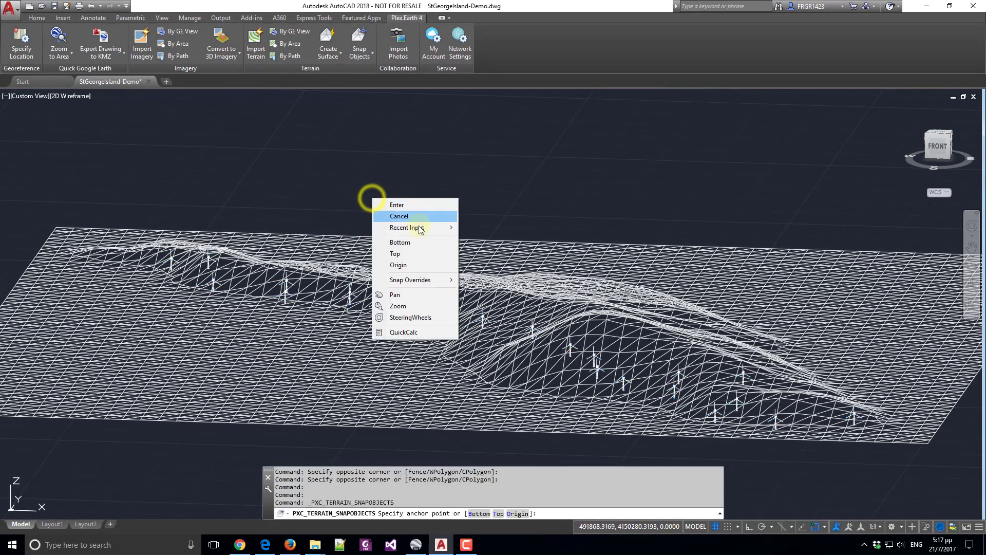
click(419, 248)
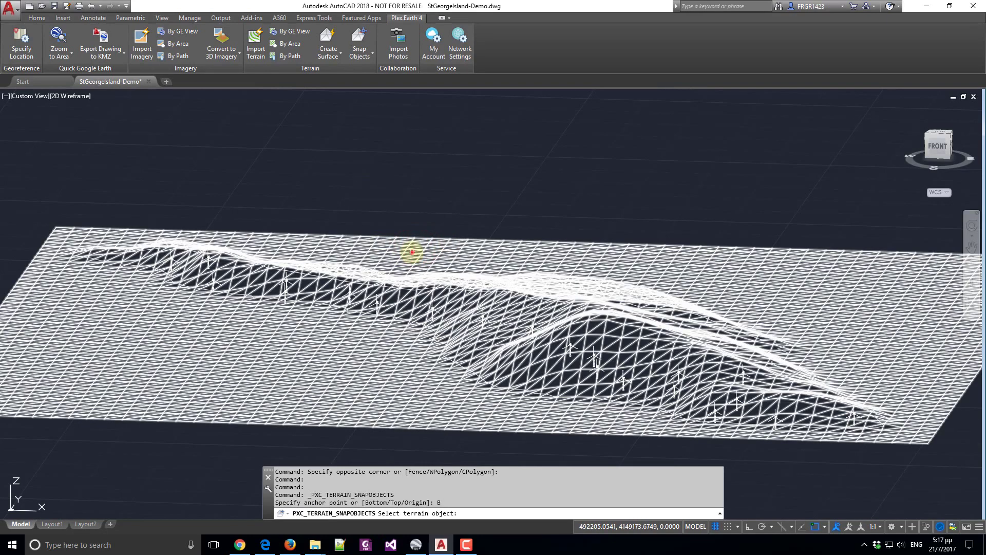
click(412, 252)
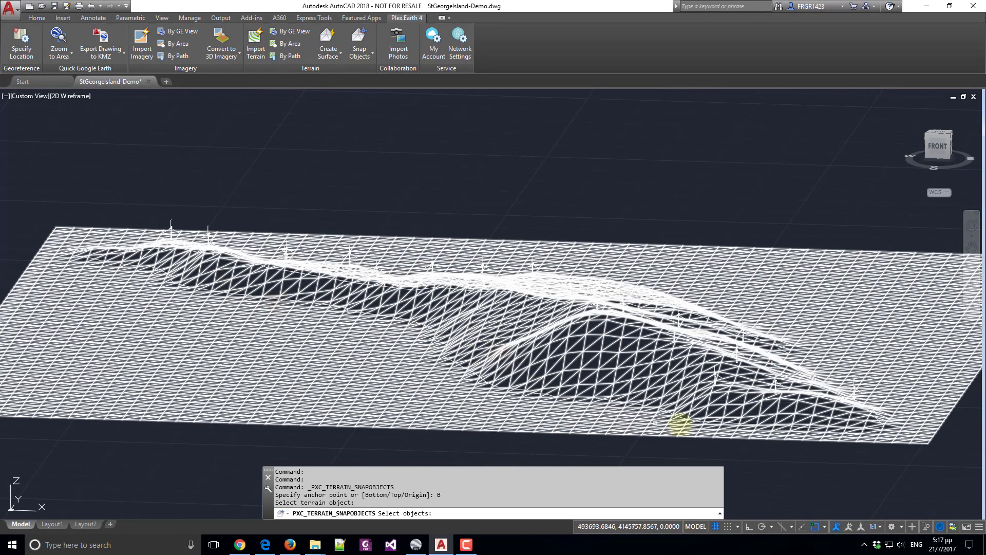
key(Escape)
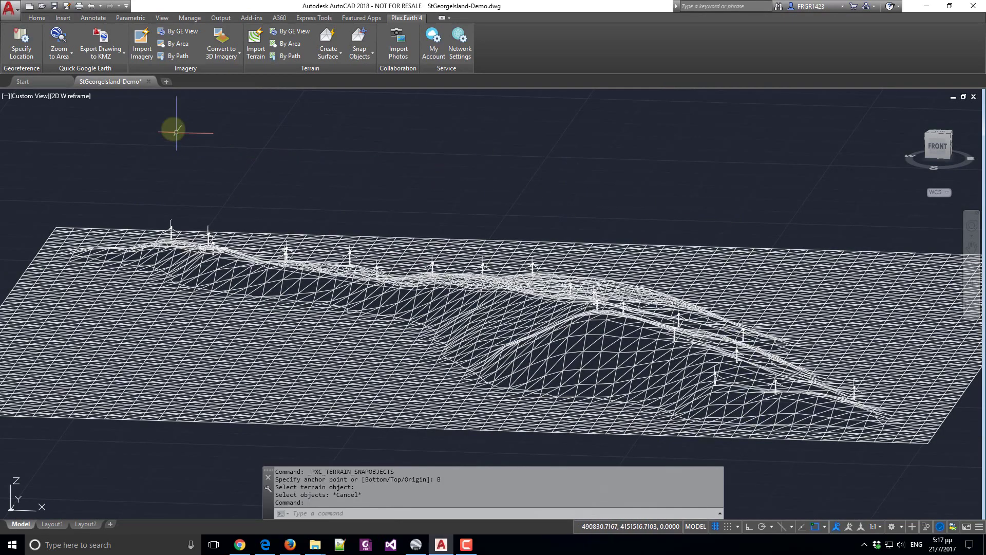
Switch to the Realistic visual style and orbit the textured island.
click(71, 96)
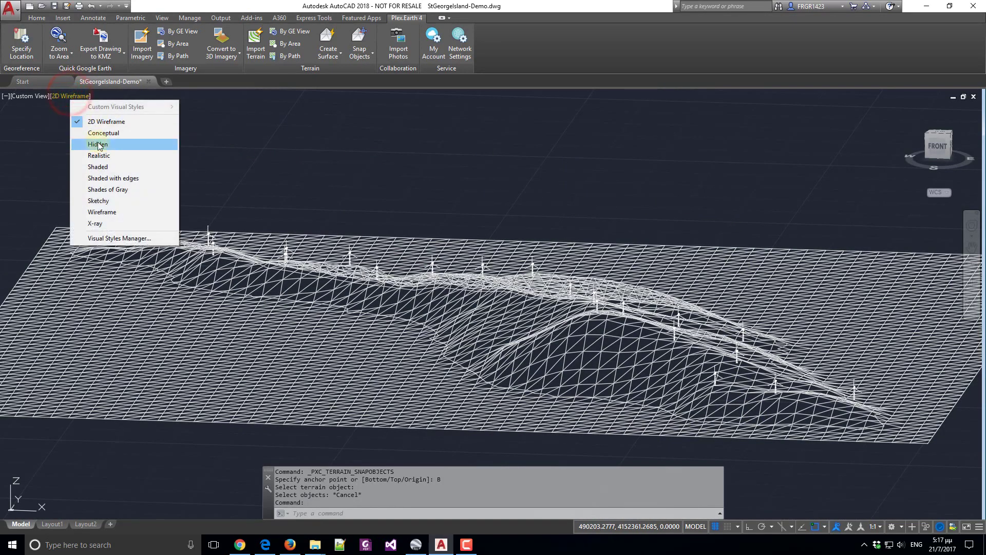
click(108, 159)
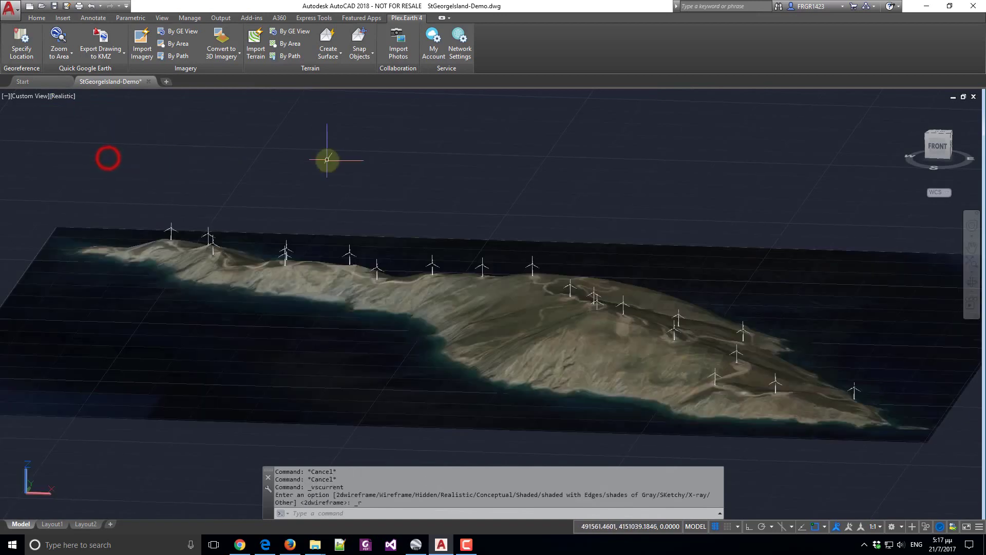
mouse_move(646, 343)
shift+middle_down()
mouse_move(591, 369)
mouse_move(556, 358)
mouse_move(540, 341)
mouse_move(587, 348)
mouse_move(610, 337)
mouse_move(599, 346)
mouse_move(516, 295)
shift+middle_up()
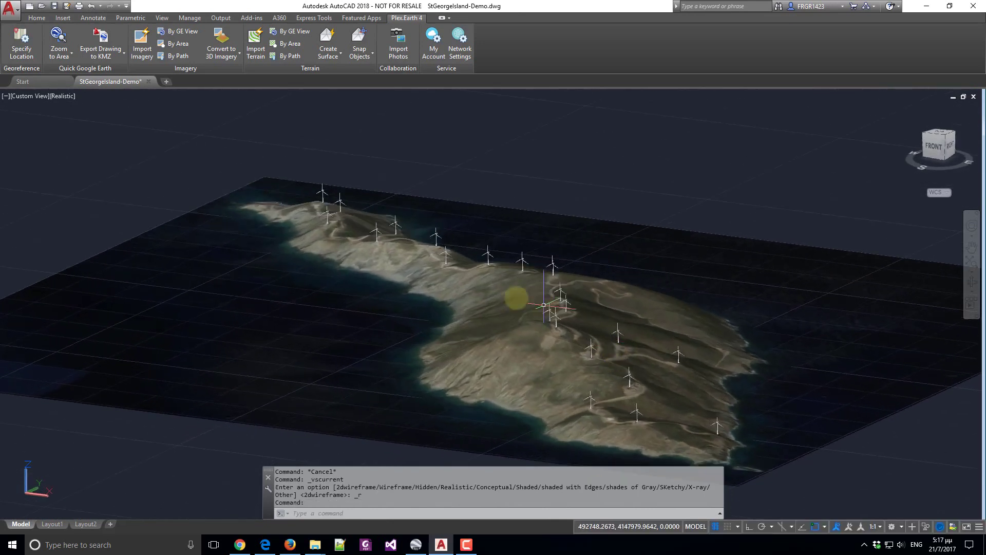
Export the window-selected island and 21 turbines to KMZ with Absolute altitude, then view it in Google Earth.
click(101, 38)
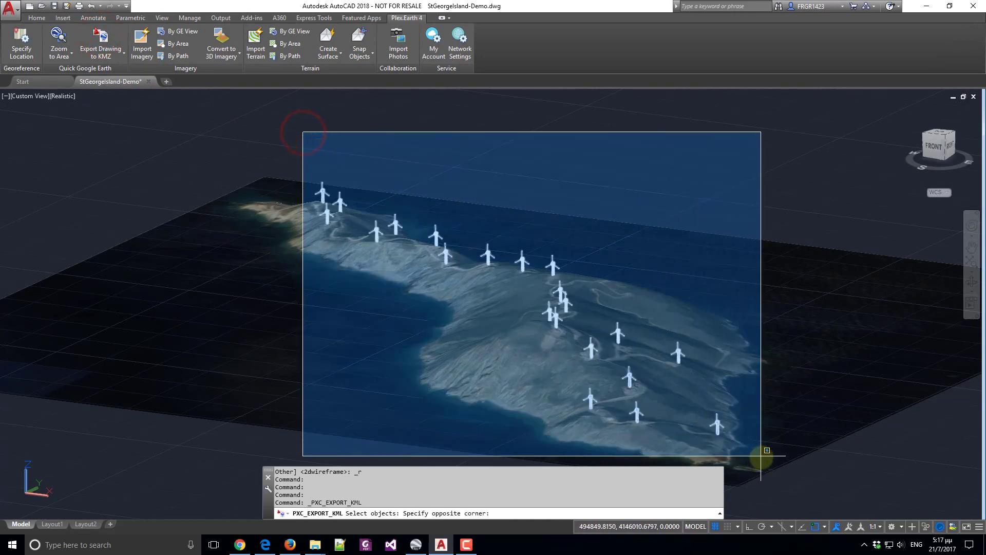
click(767, 450)
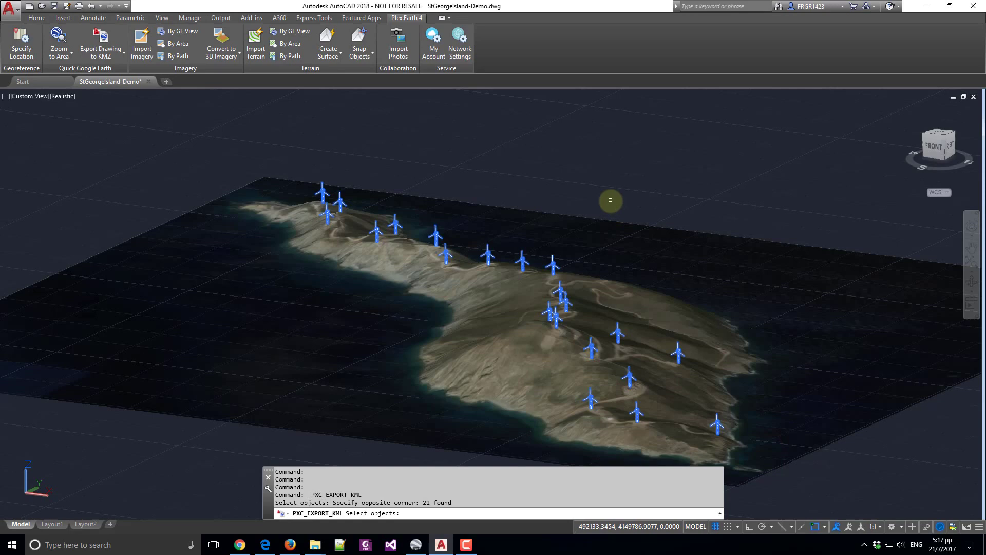
right_click(610, 200)
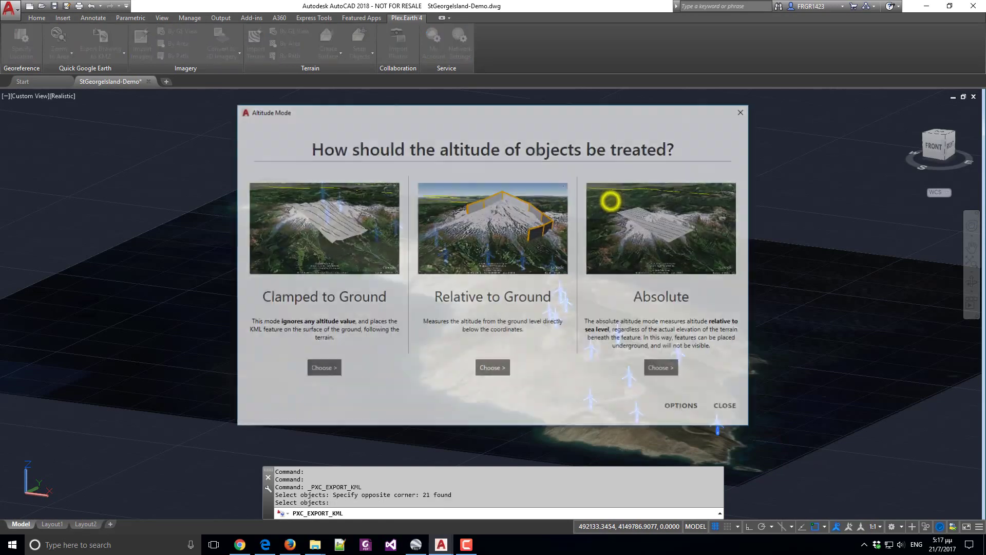
click(664, 370)
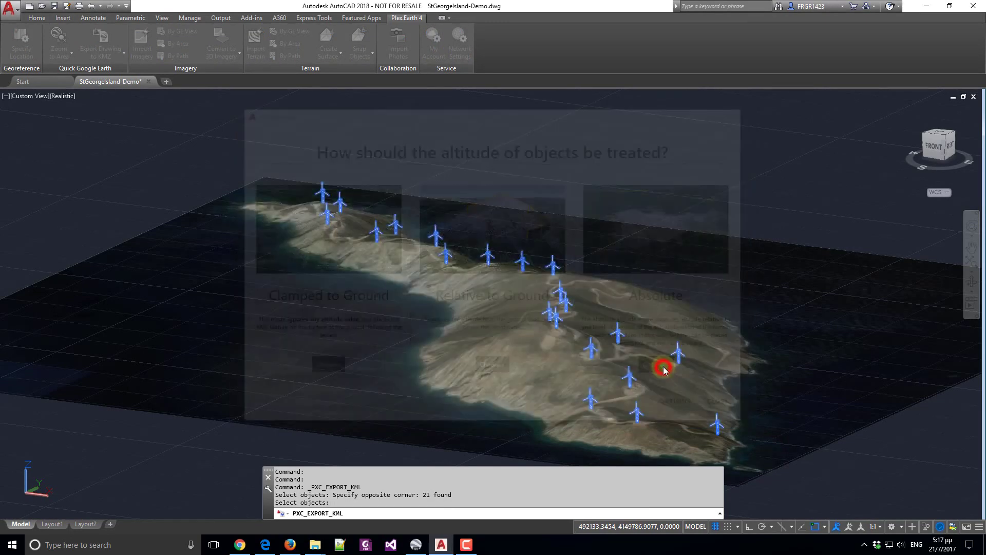
click(727, 398)
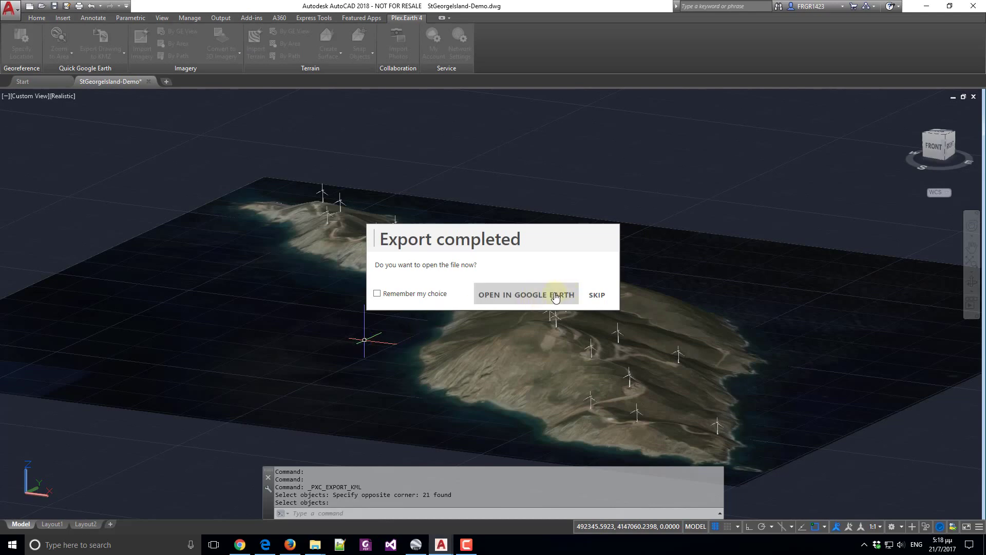
click(554, 296)
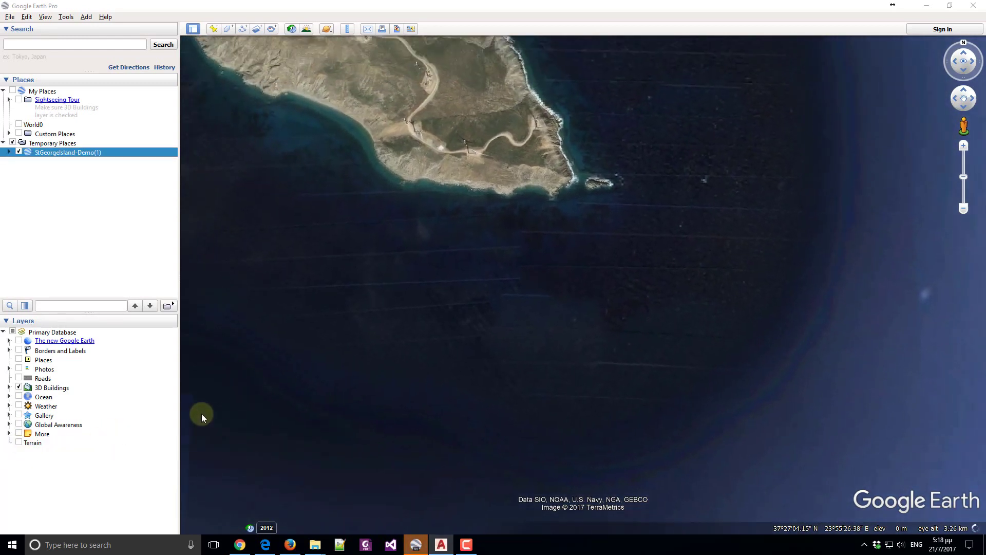
Turn on 3D terrain and zoom and rotate the view to see the whole island.
click(19, 442)
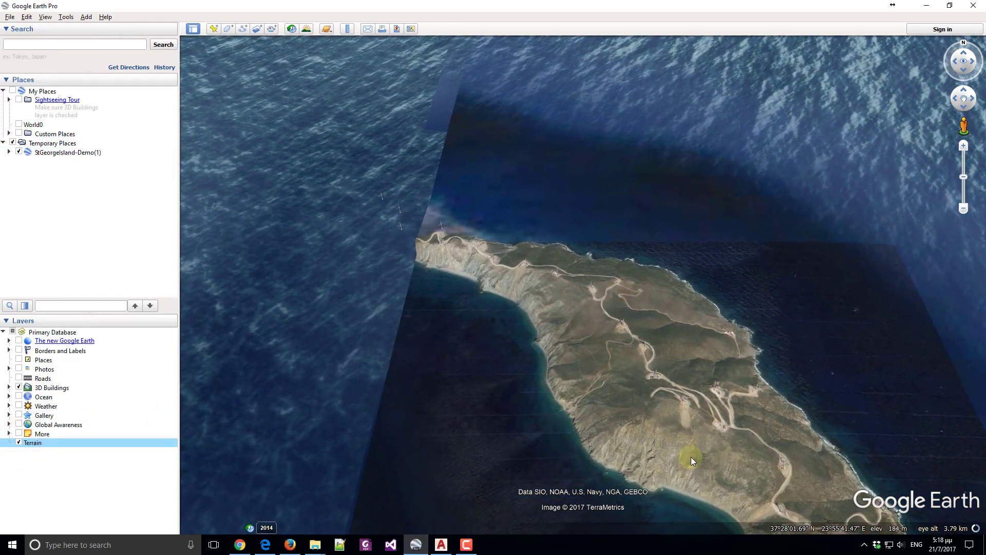
scroll(692, 458, up, 3)
scroll(670, 426, up, 3)
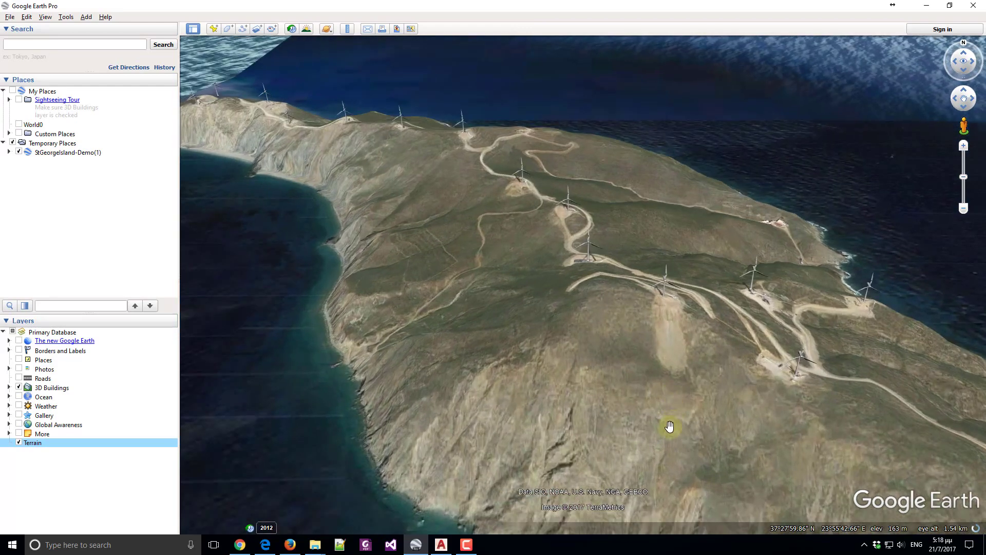
scroll(662, 424, up, 3)
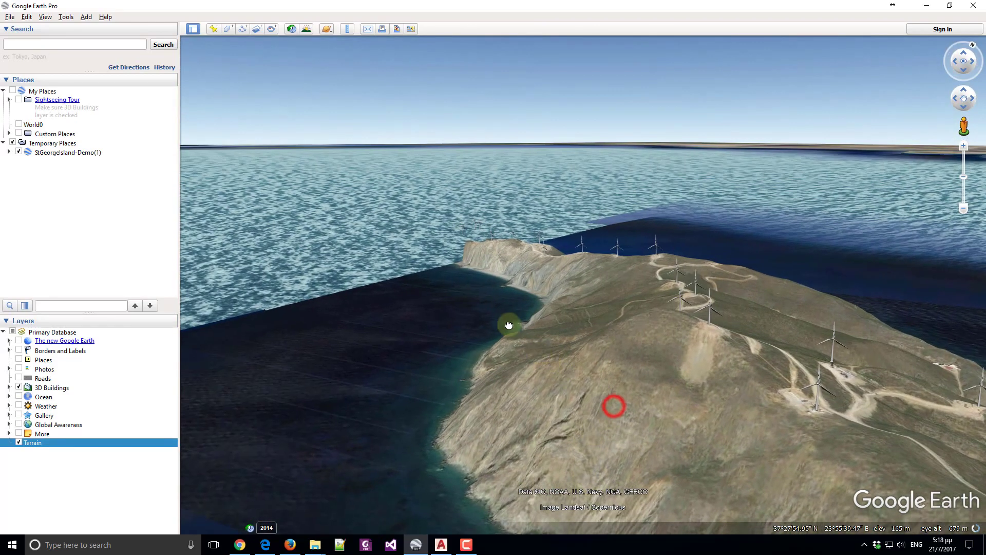
drag(509, 325, 381, 280)
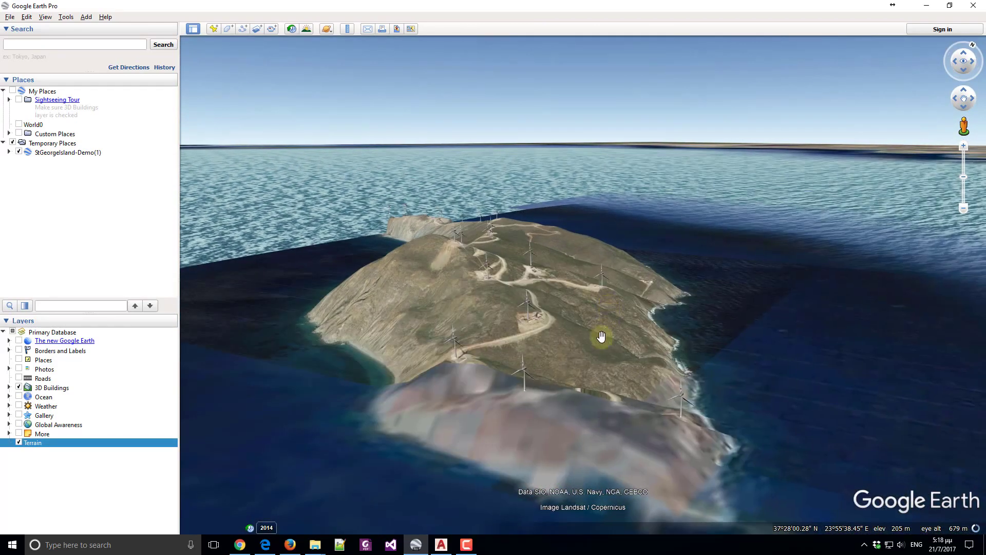
mouse_move(602, 337)
middle_down()
mouse_move(546, 357)
mouse_move(469, 344)
mouse_move(555, 269)
mouse_move(618, 235)
mouse_move(618, 245)
middle_up()
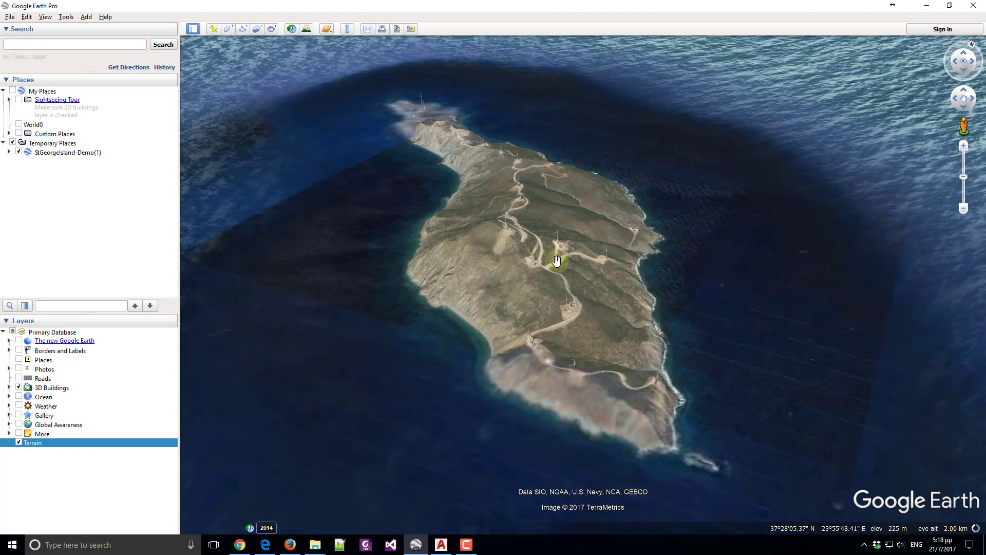
Zoom in close, tilt toward the horizon and orbit the turbine pad on the ridge.
scroll(557, 261, up, 3)
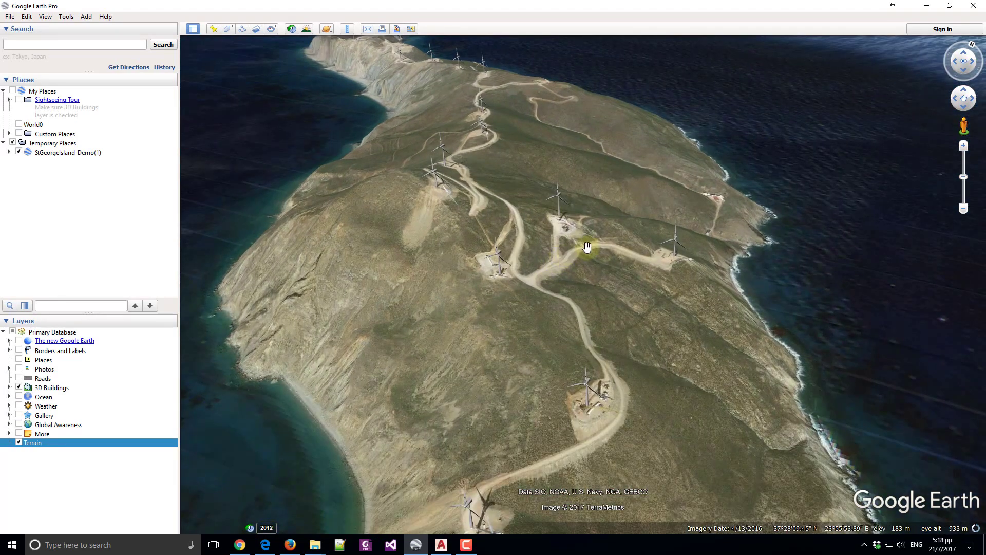
scroll(588, 247, up, 2)
middle_drag(575, 283, 561, 422)
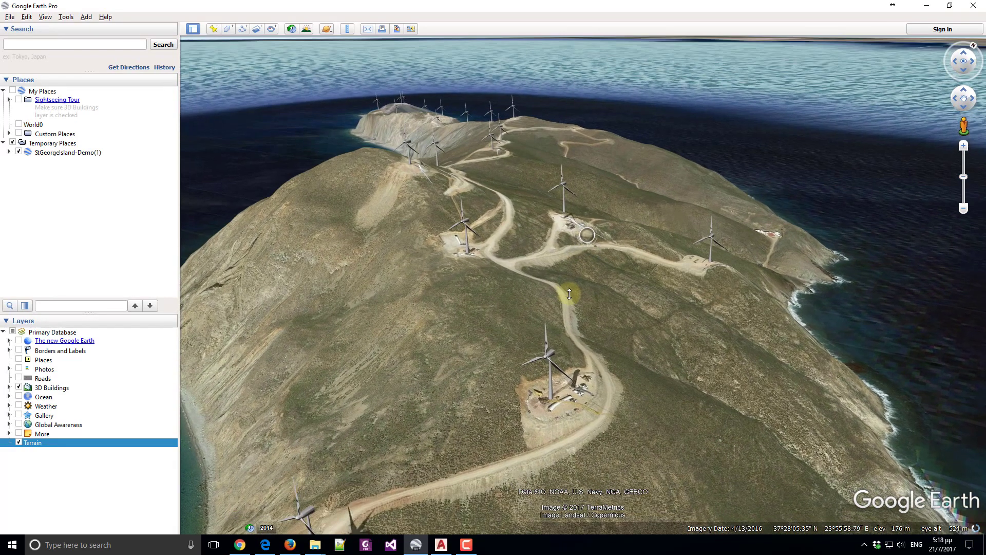
scroll(561, 404, up, 2)
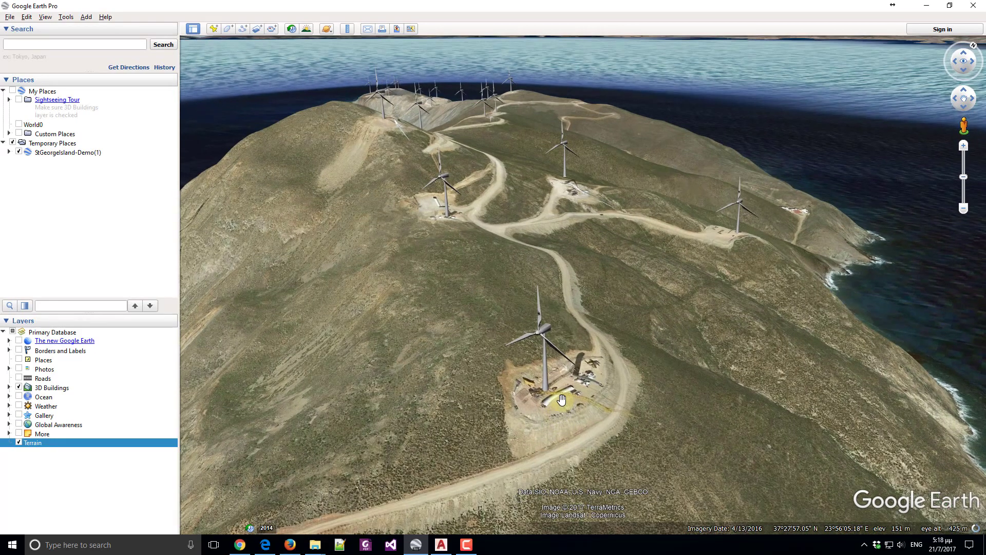
middle_drag(541, 411, 512, 414)
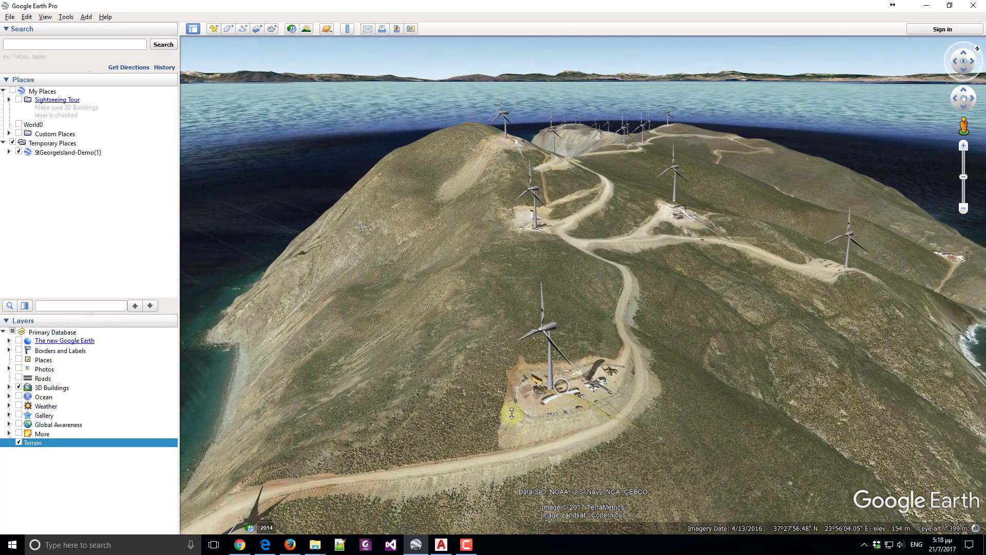
Back in AutoCAD, orbit the satellite-textured island terrain and turbines to a side view.
click(441, 546)
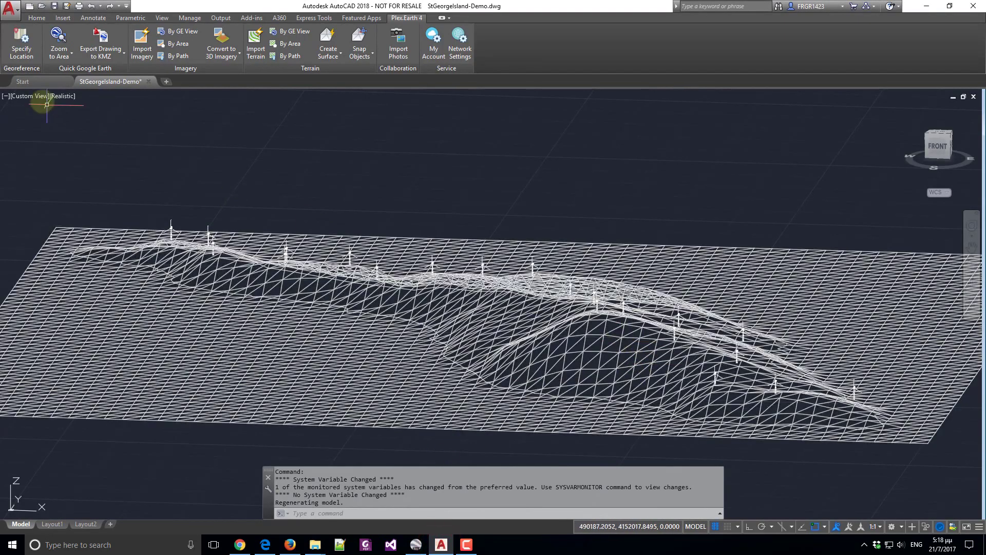
mouse_move(156, 176)
shift+middle_down()
mouse_move(473, 309)
mouse_move(464, 341)
mouse_move(385, 334)
mouse_move(376, 330)
mouse_move(559, 341)
shift+middle_up()
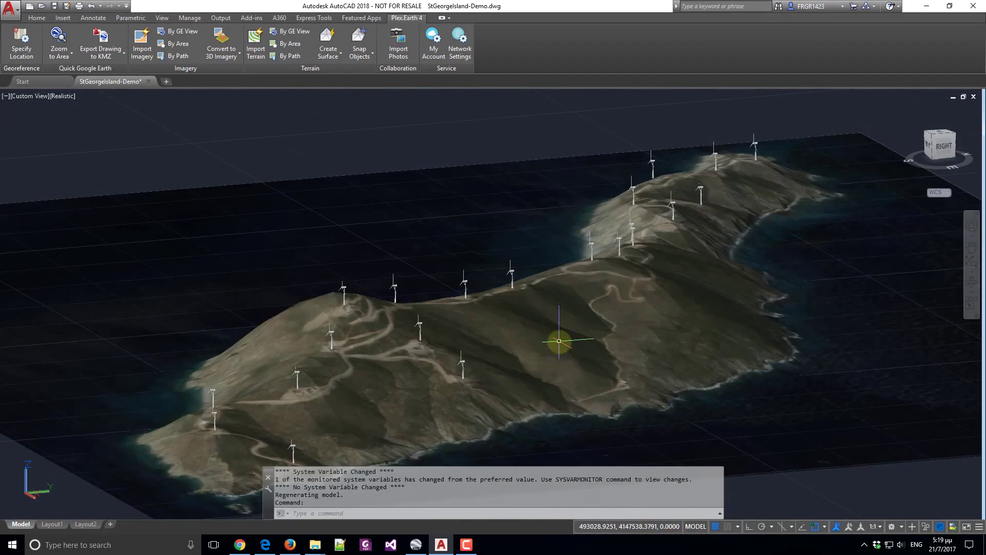